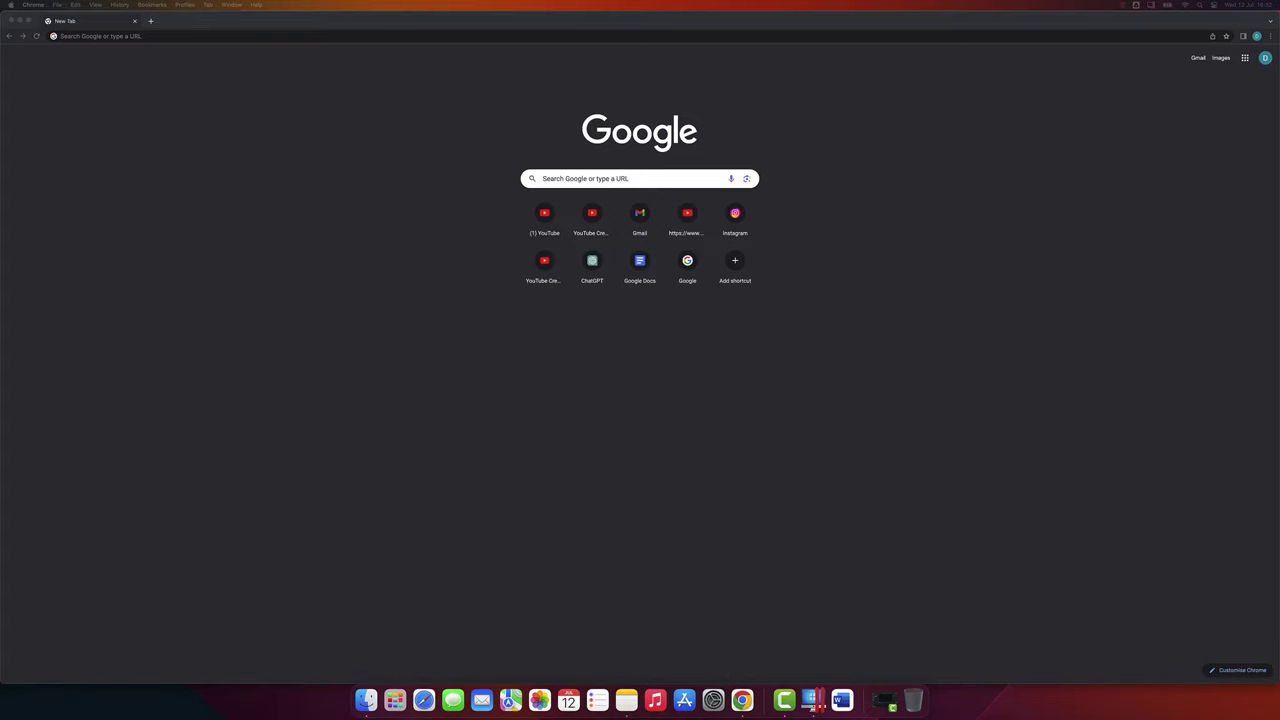
Step: Load youtube.com from the Chrome address bar
left_click(120, 37)
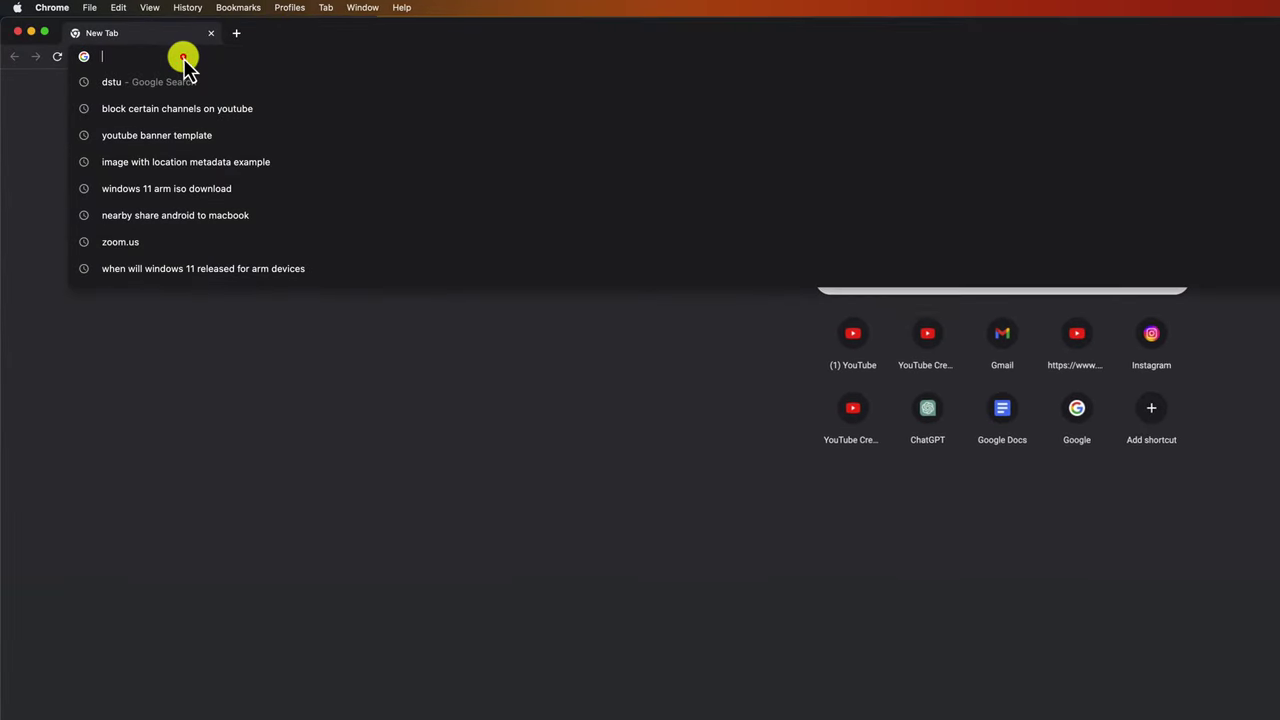
type("you")
key("Return")
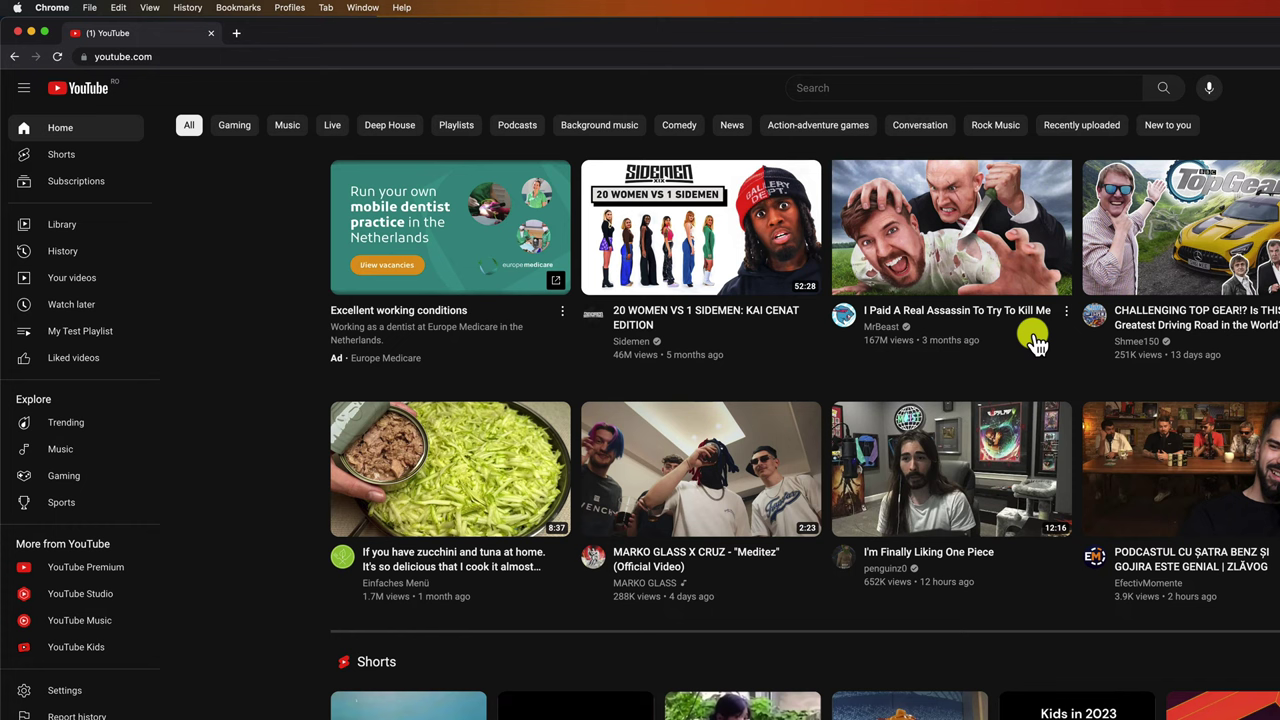
Step: Save the MrBeast assassin video to a new private playlist named 'Mr Beast'
left_click(1066, 312)
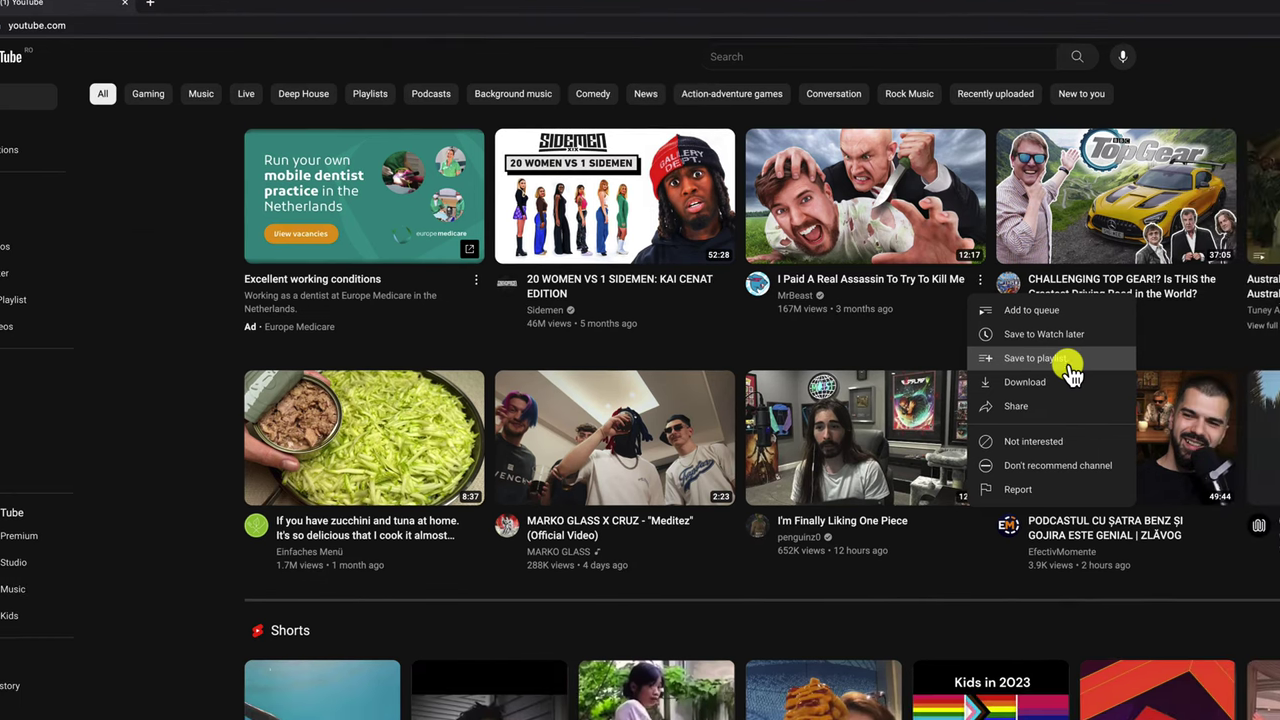
left_click(1152, 392)
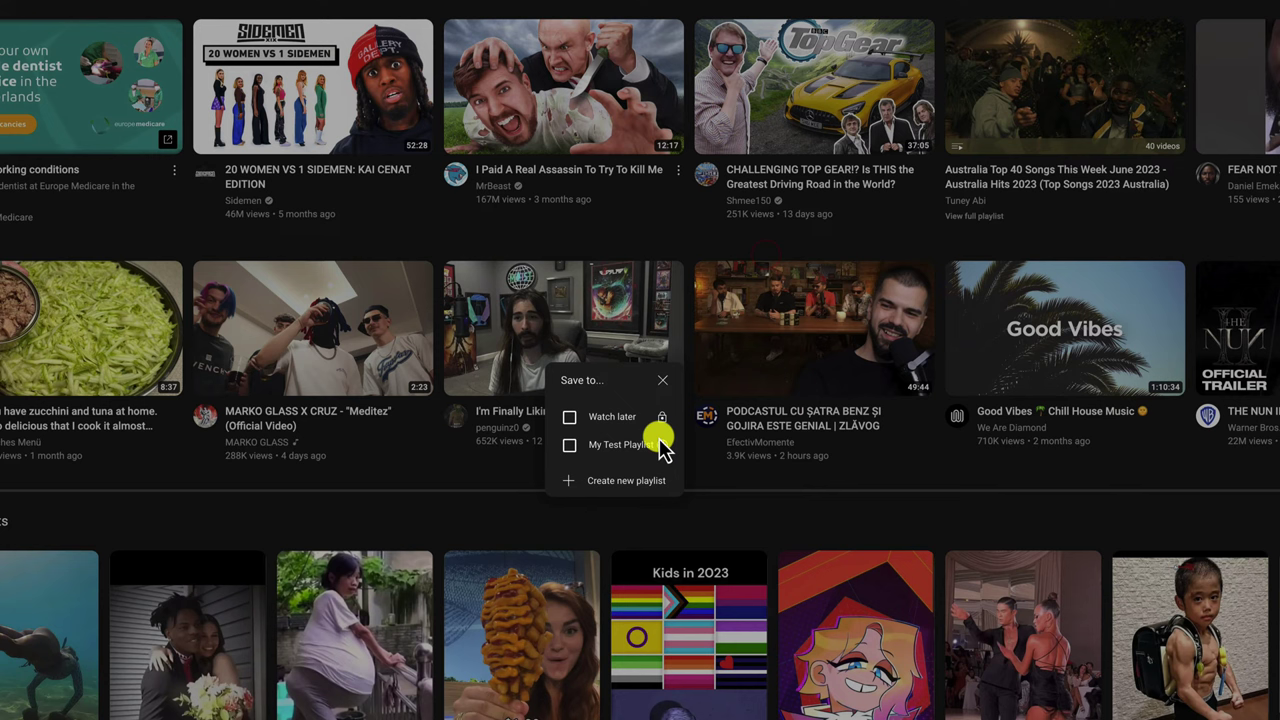
left_click(653, 482)
type("Mr Beast")
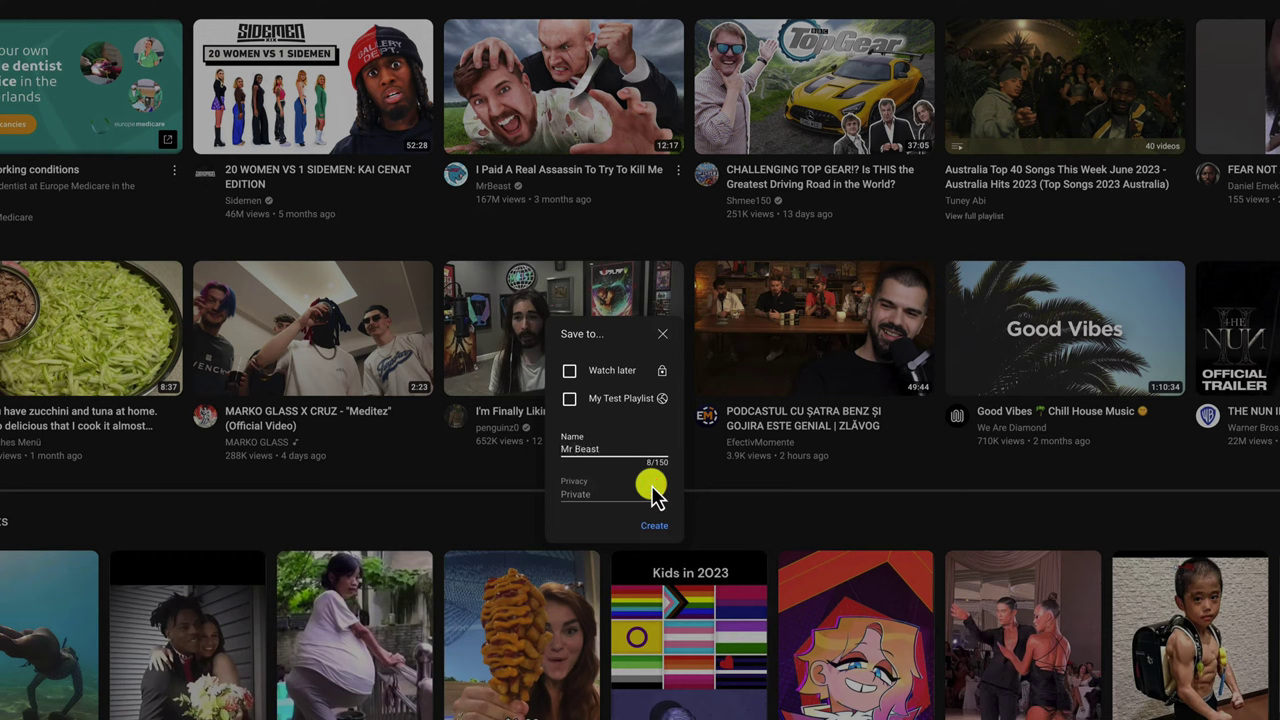
left_click(658, 529)
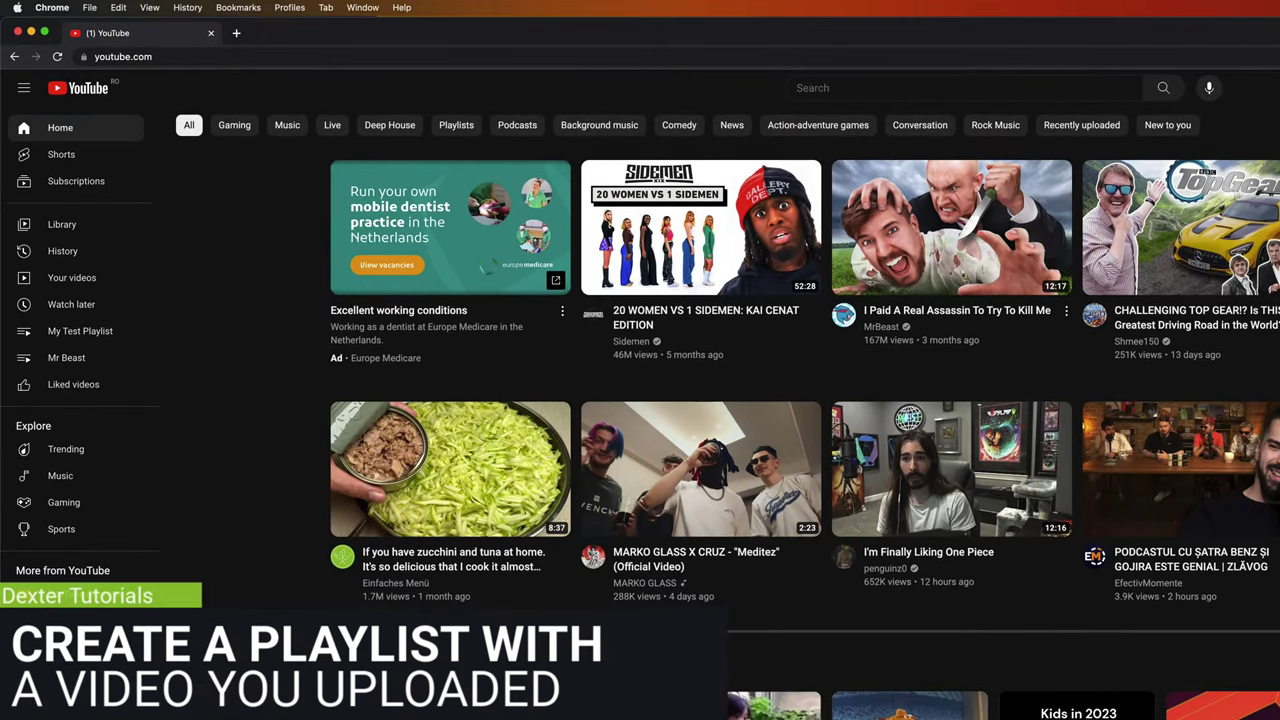
Step: Open YouTube Studio at studio.youtube.com and go to the channel's Content list
left_click(320, 56)
type("stud")
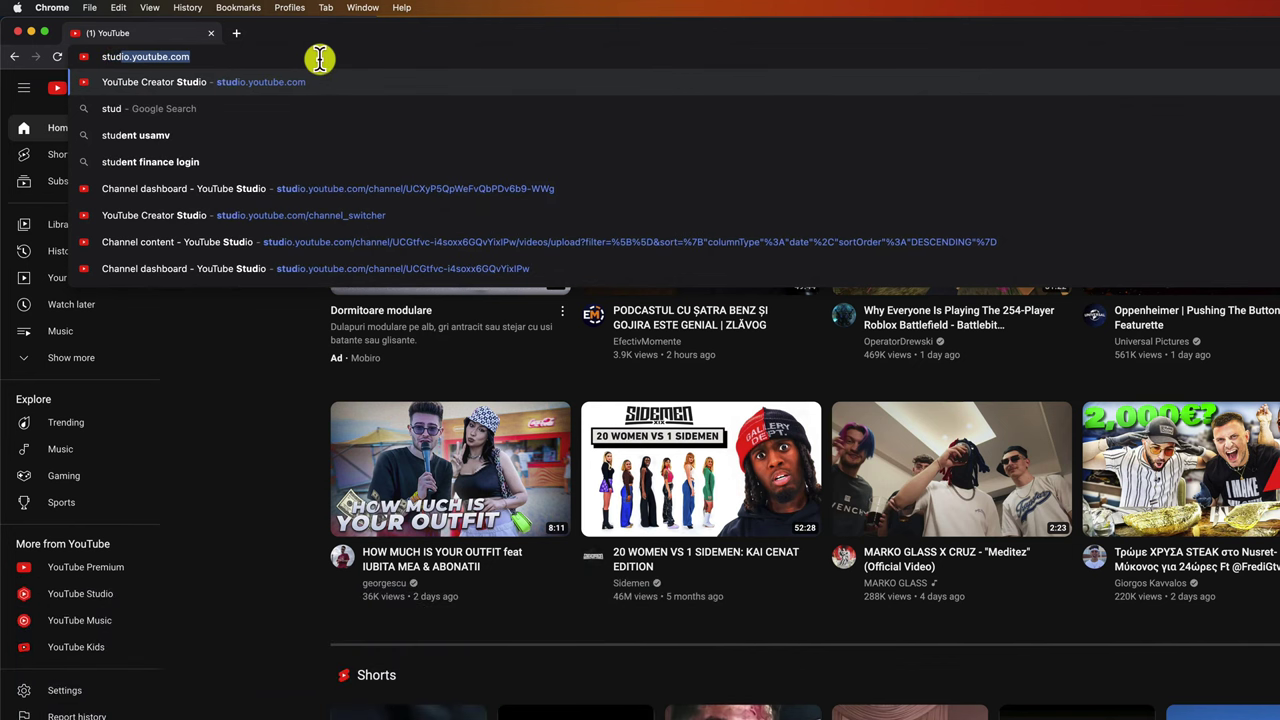
key("Return")
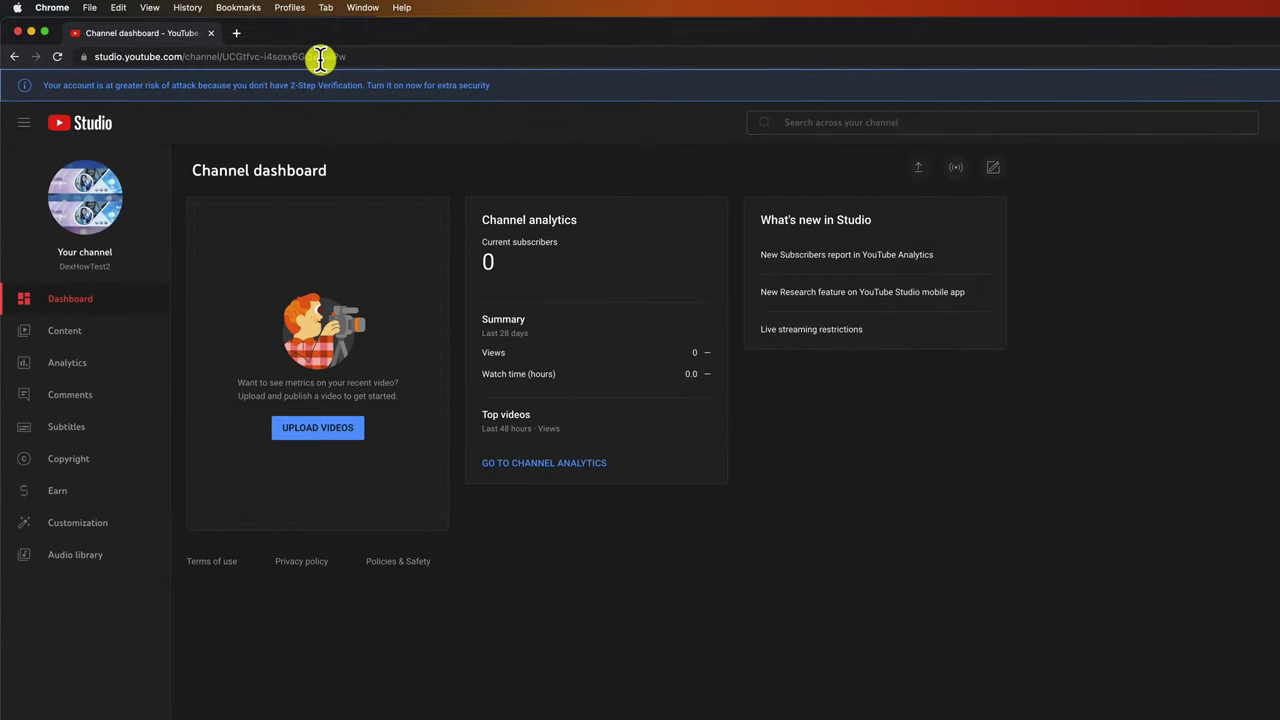
left_click(75, 333)
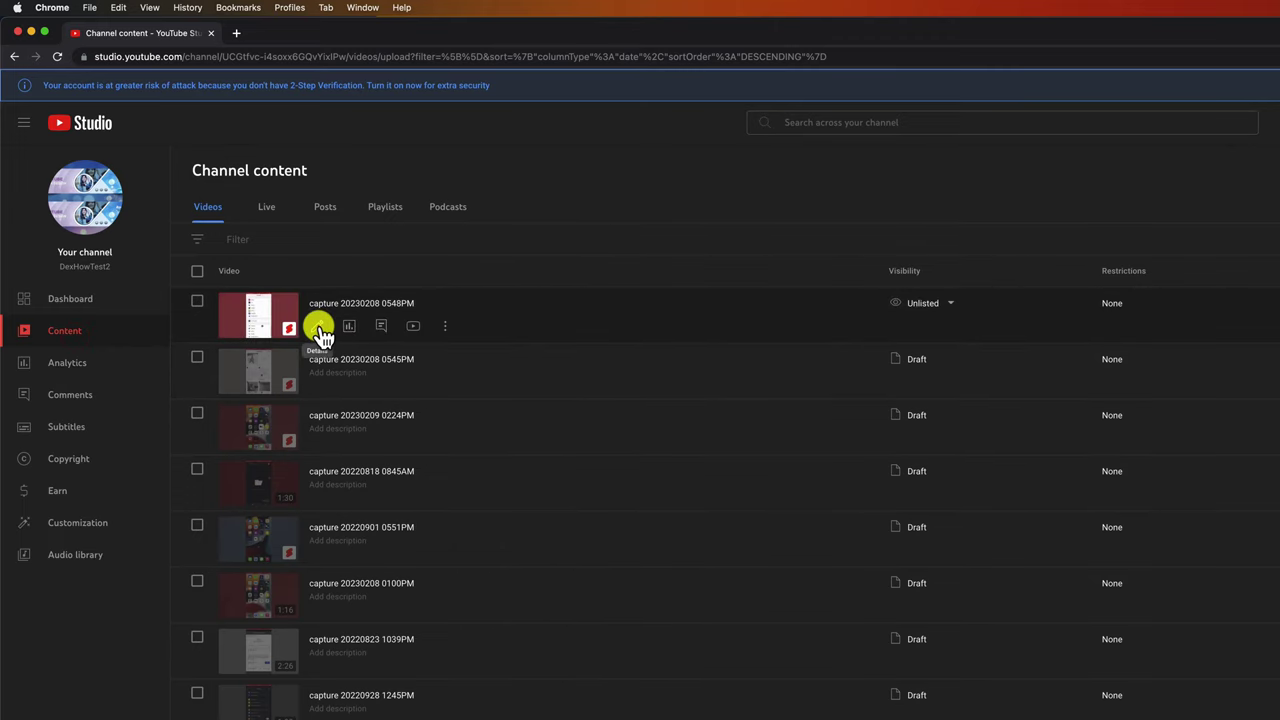
left_click(319, 330)
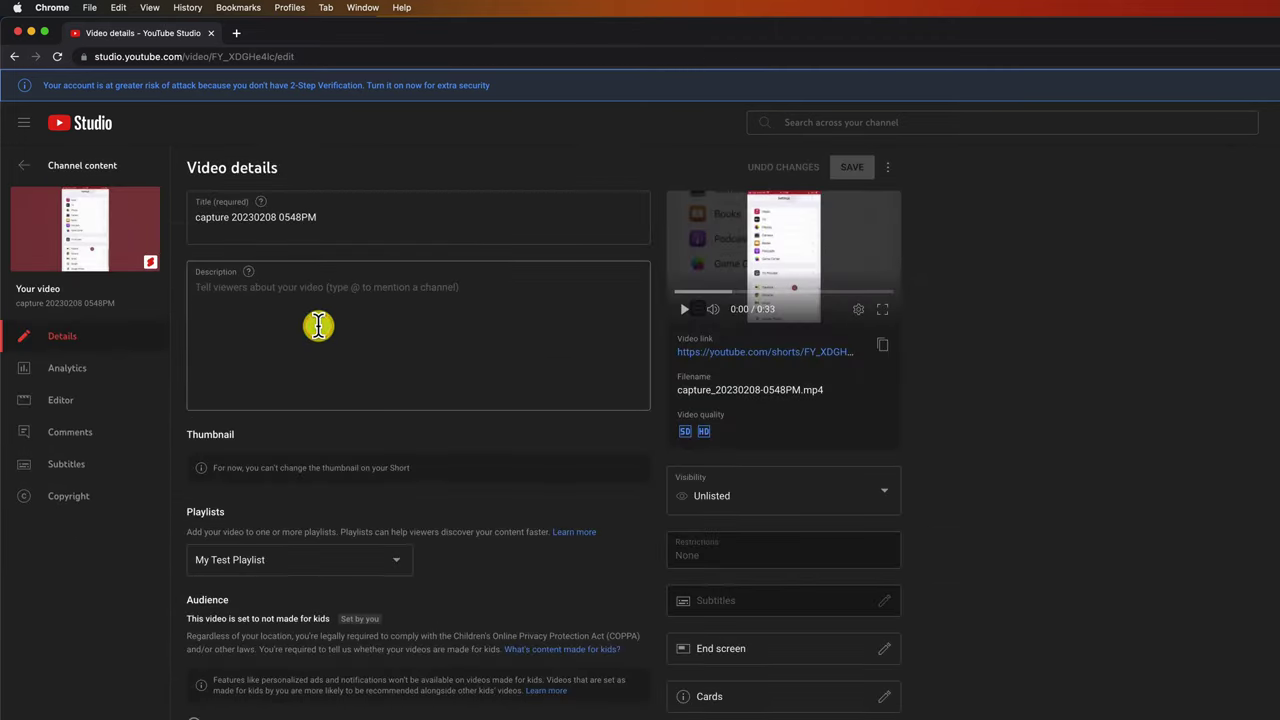
left_click(295, 585)
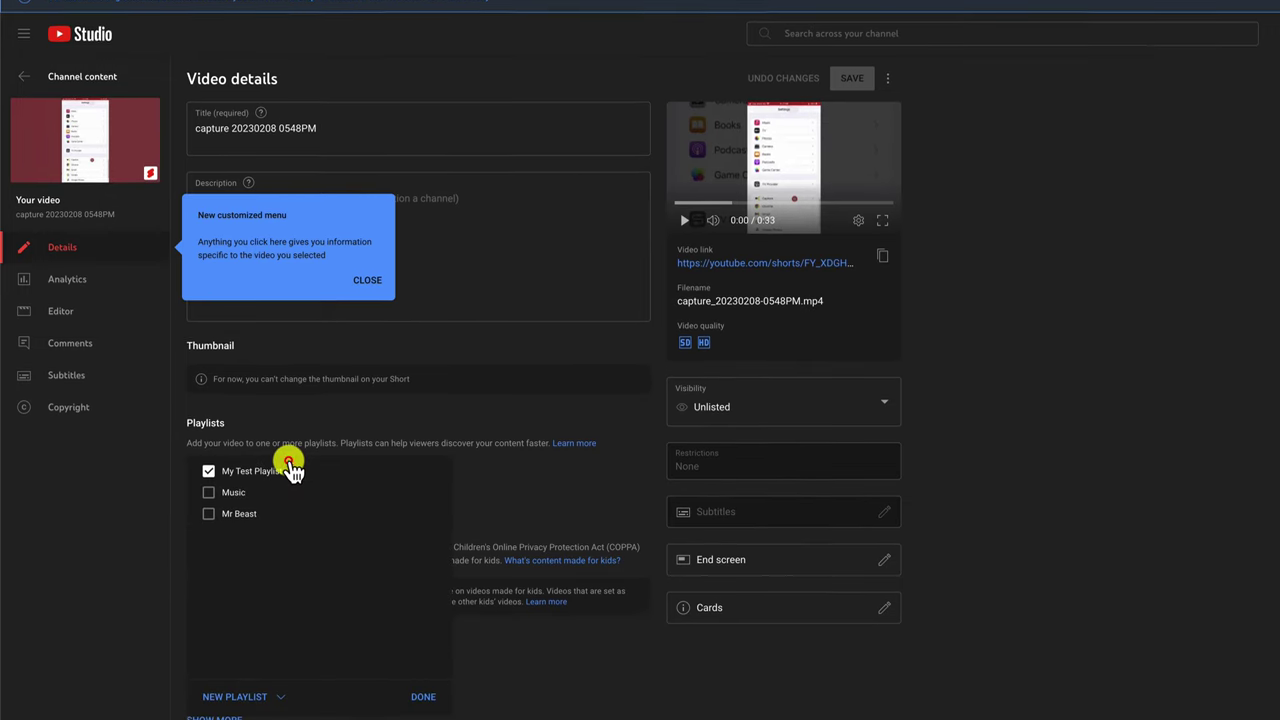
left_click(209, 378)
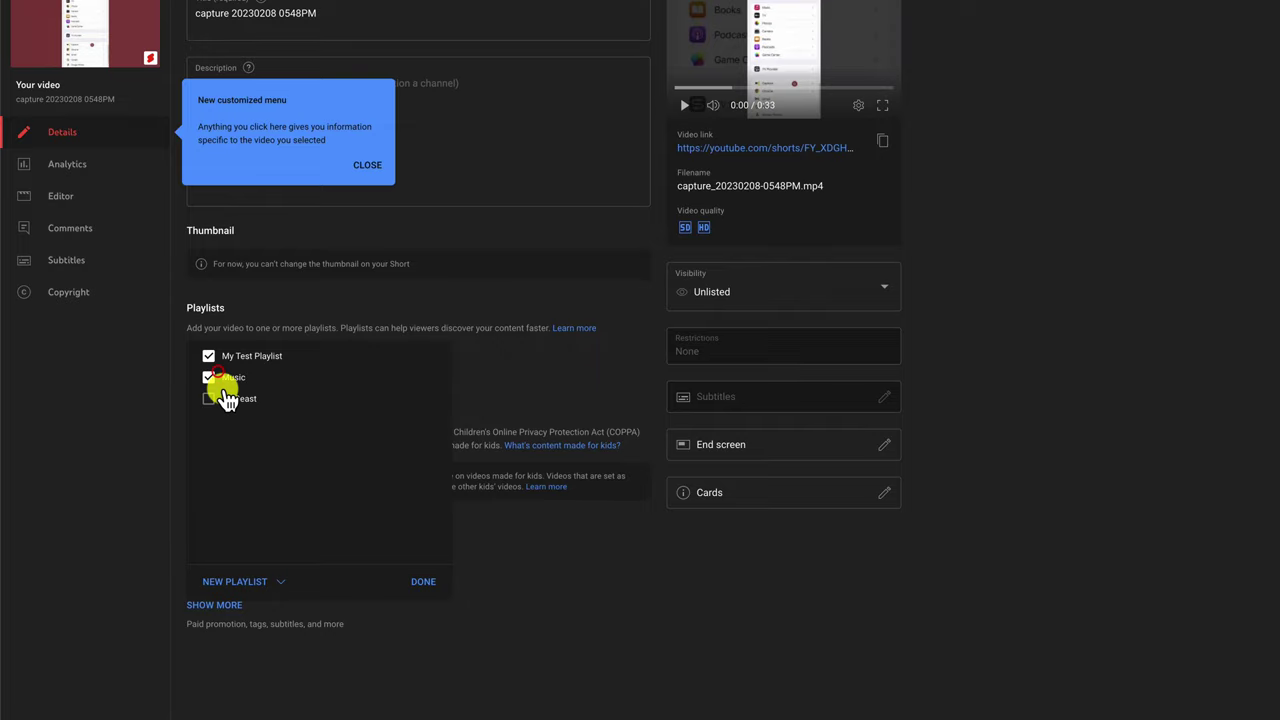
left_click(222, 398)
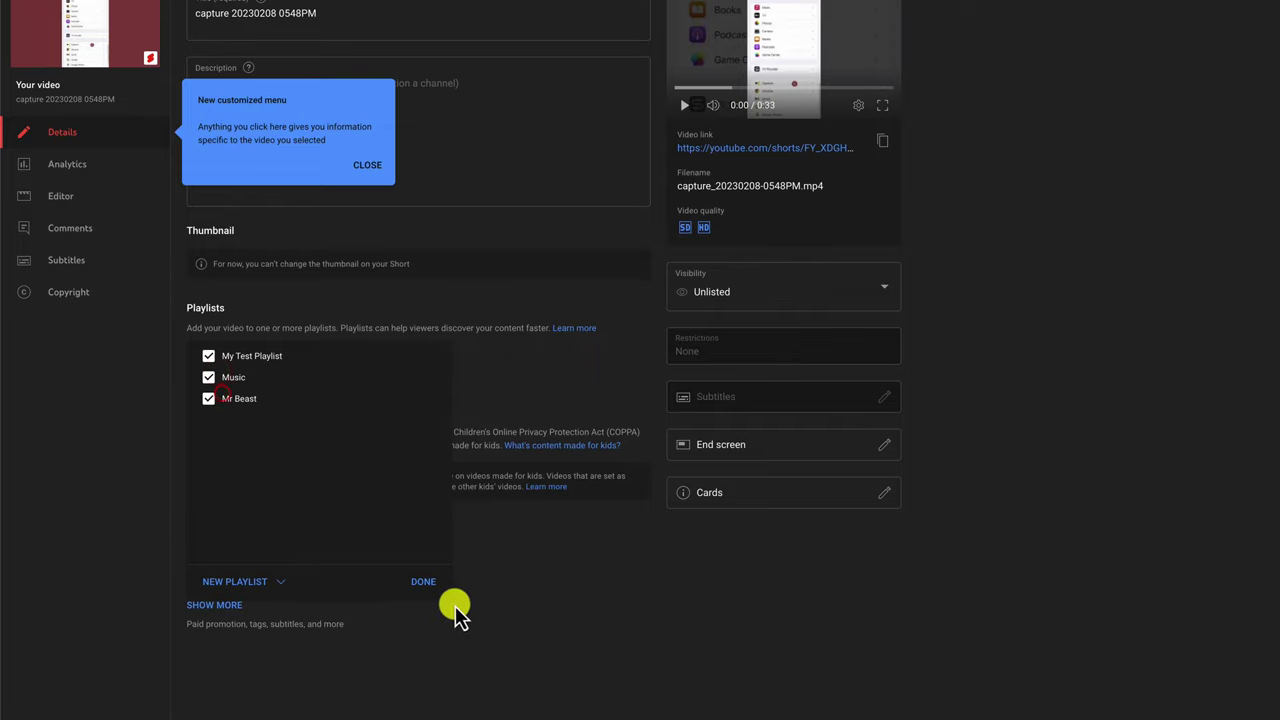
left_click(425, 584)
left_click(852, 1)
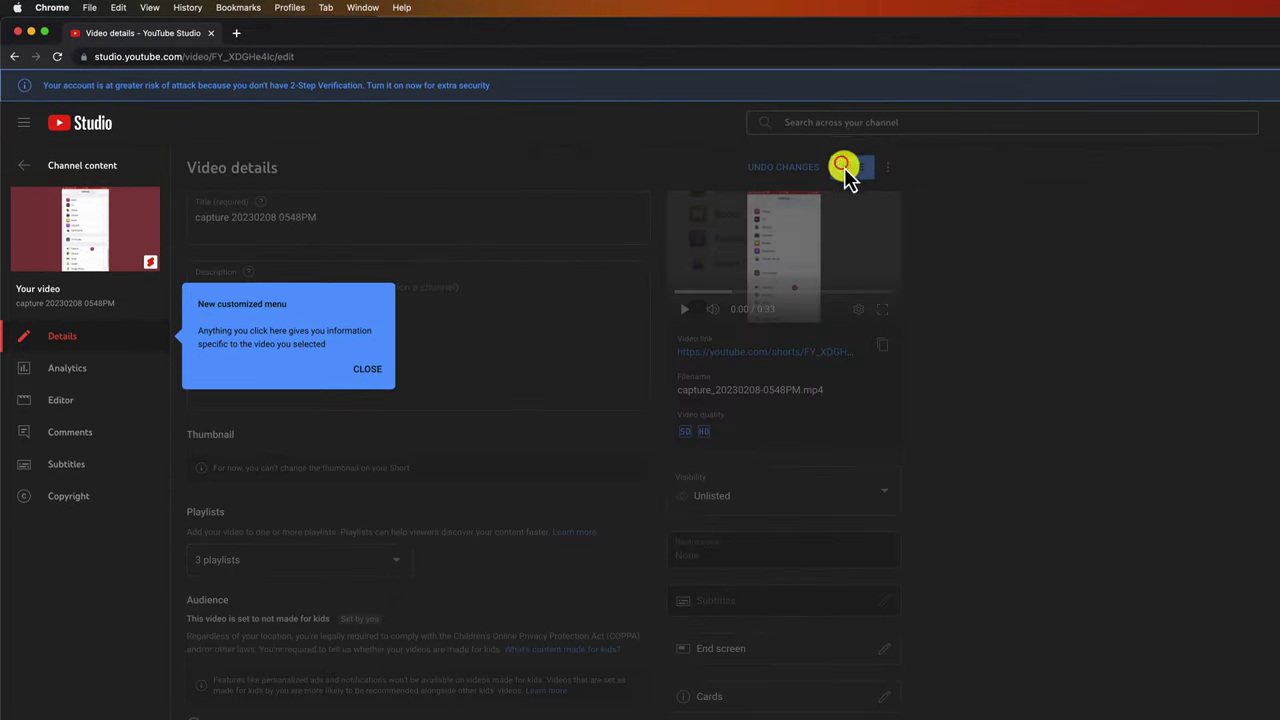
left_click(365, 372)
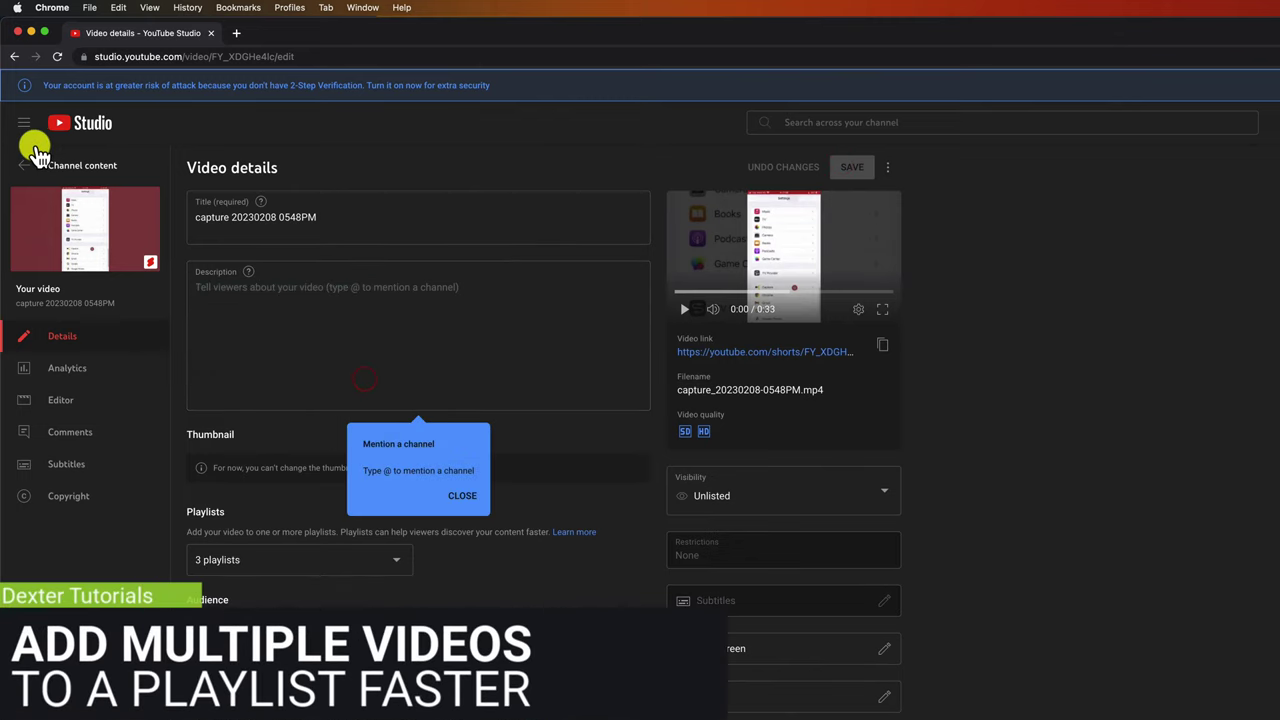
left_click(37, 153)
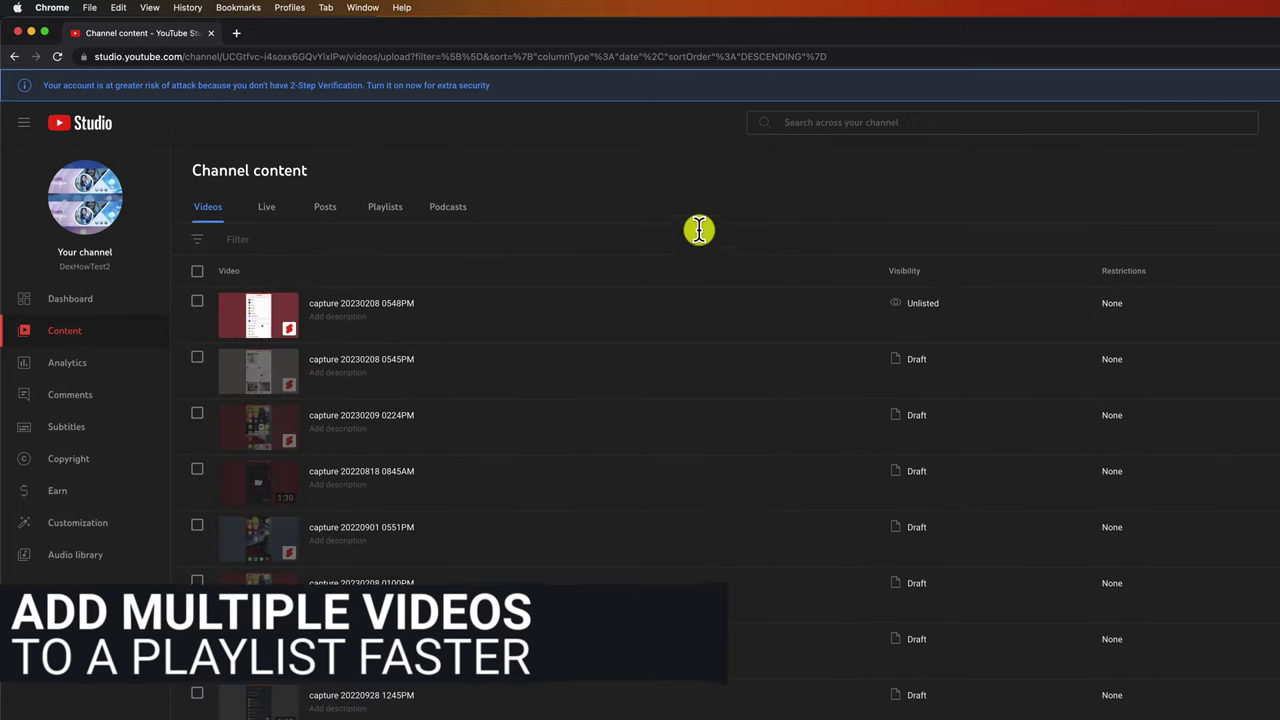
left_click(197, 526)
left_click(199, 624)
left_click(197, 680)
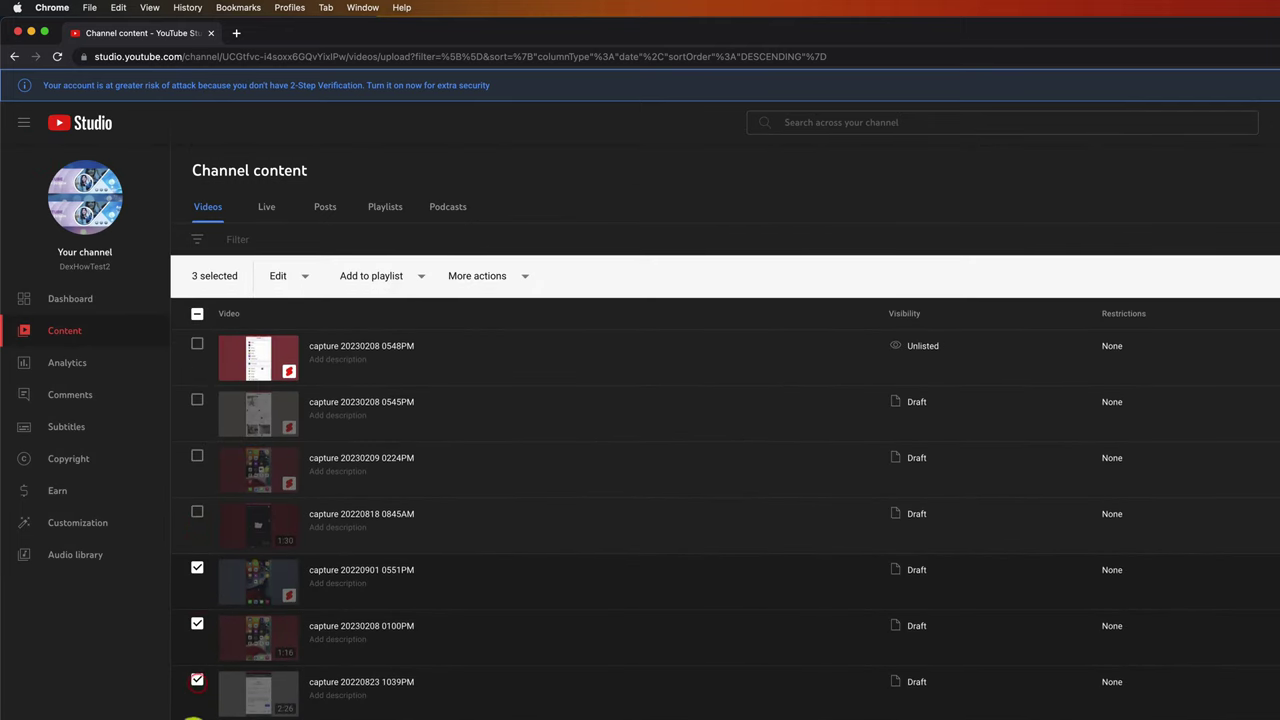
left_click(421, 278)
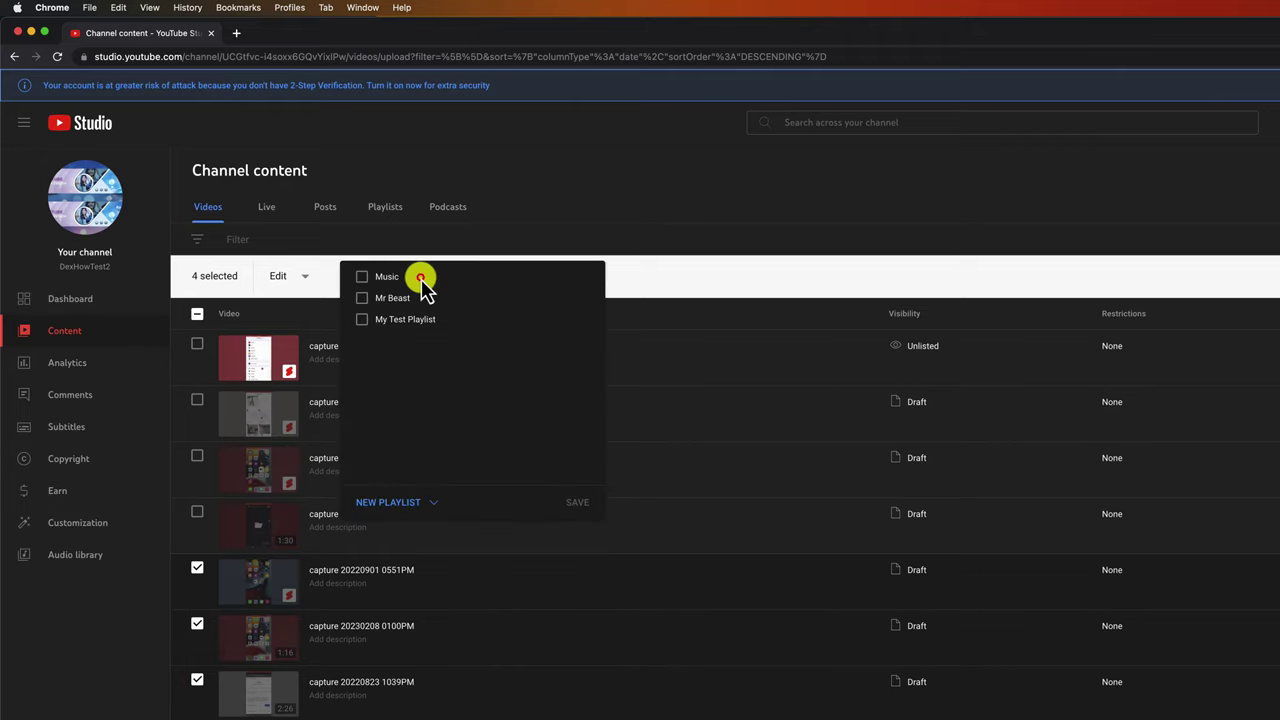
left_click(362, 319)
left_click(576, 506)
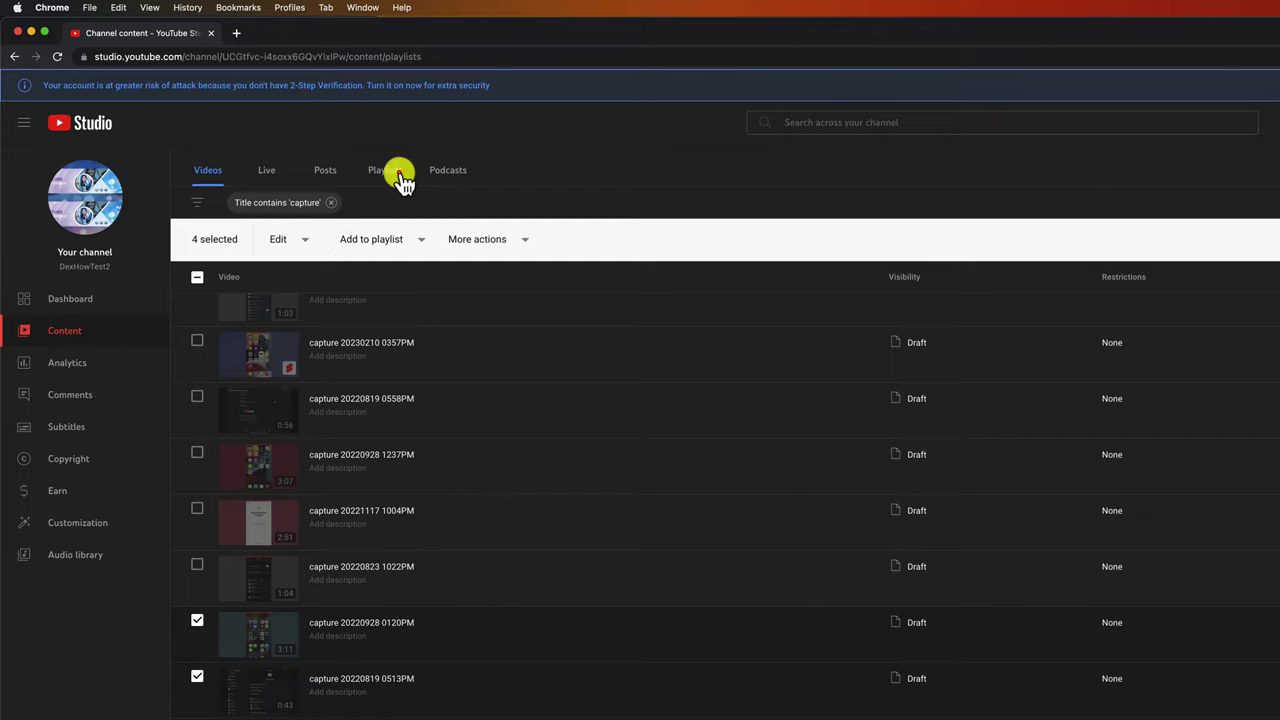
Step: View the Playlists tab and My Test Playlist's details, then return to the list
left_click(400, 175)
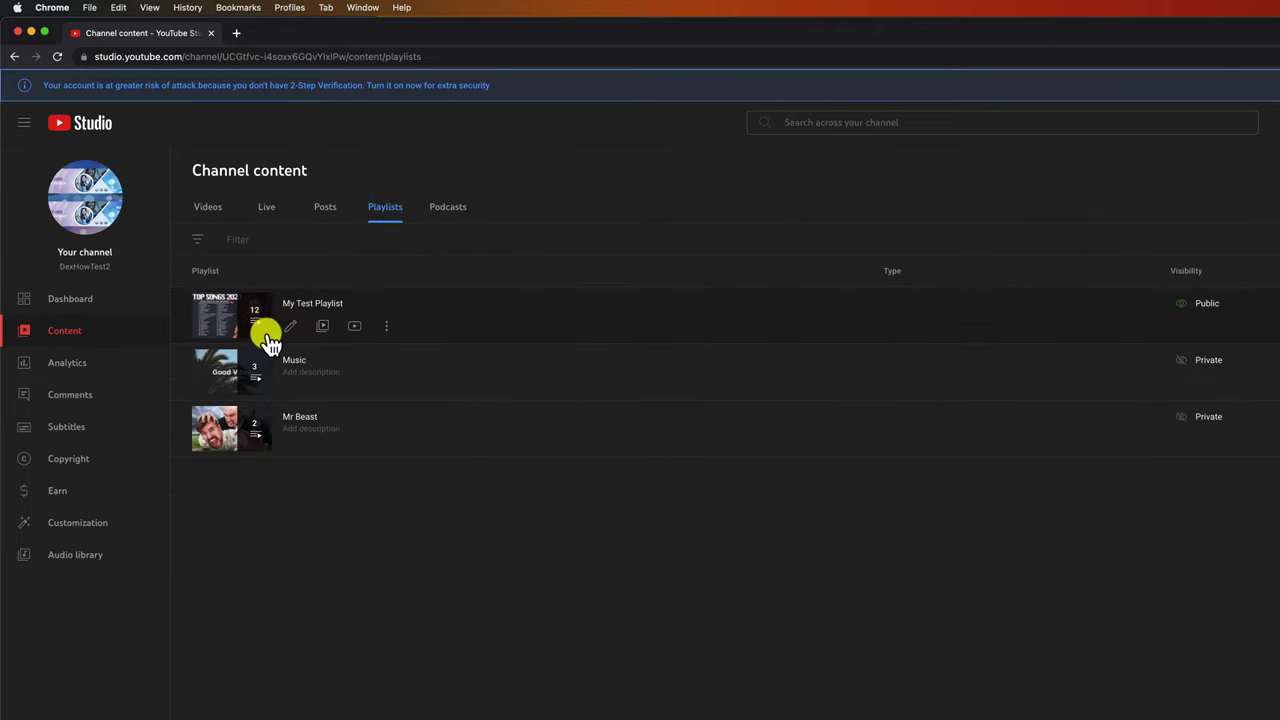
left_click(227, 324)
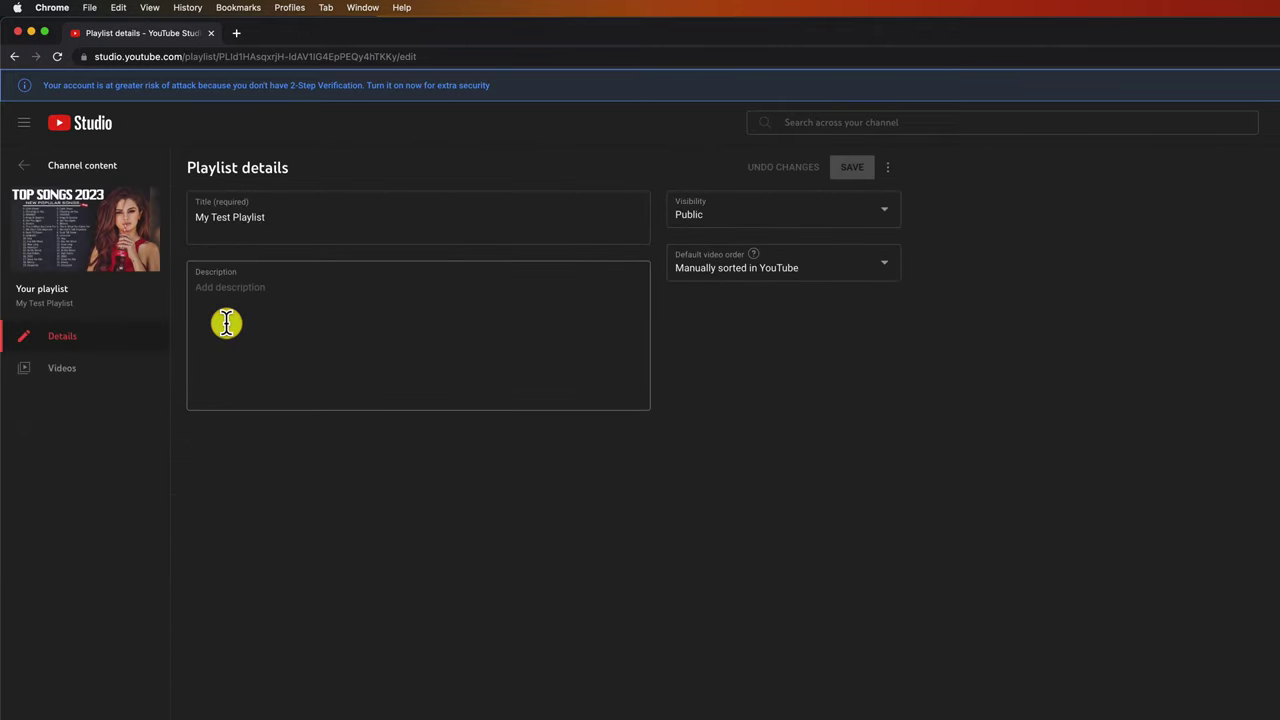
left_click(14, 56)
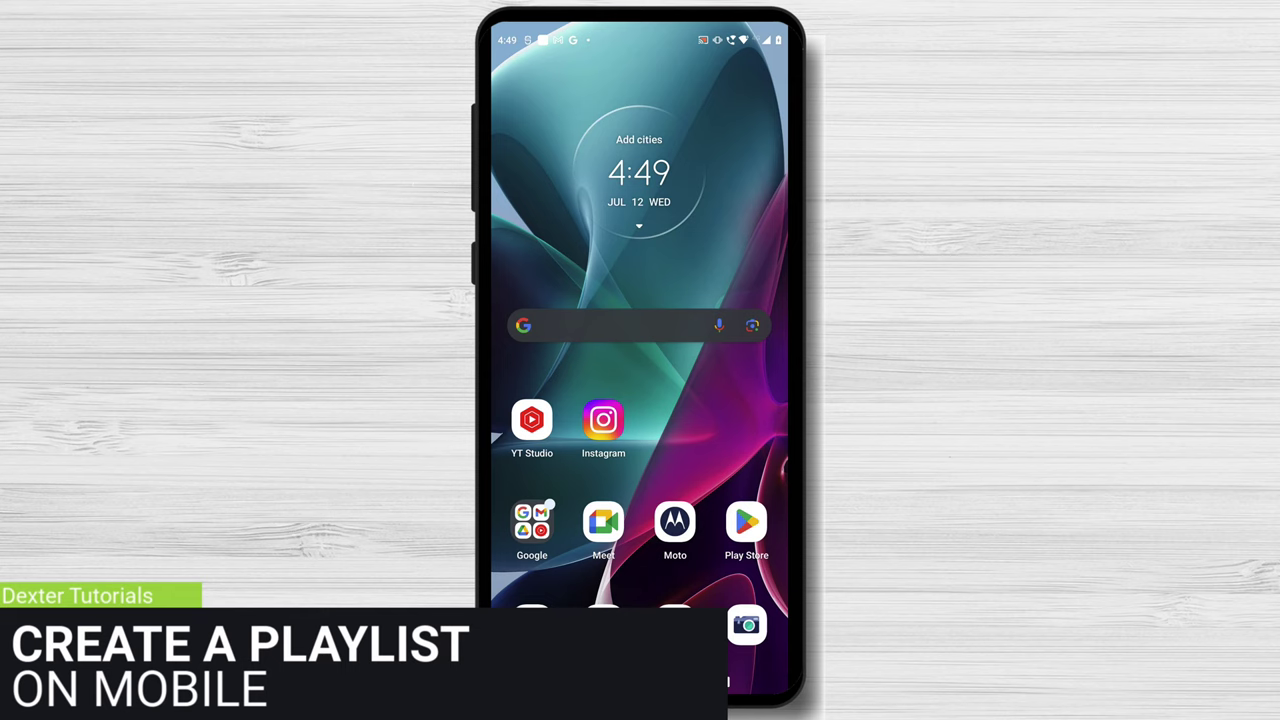
Step: Launch the YouTube app on the phone and scroll the home feed
left_click_drag(640, 480, 651, 294)
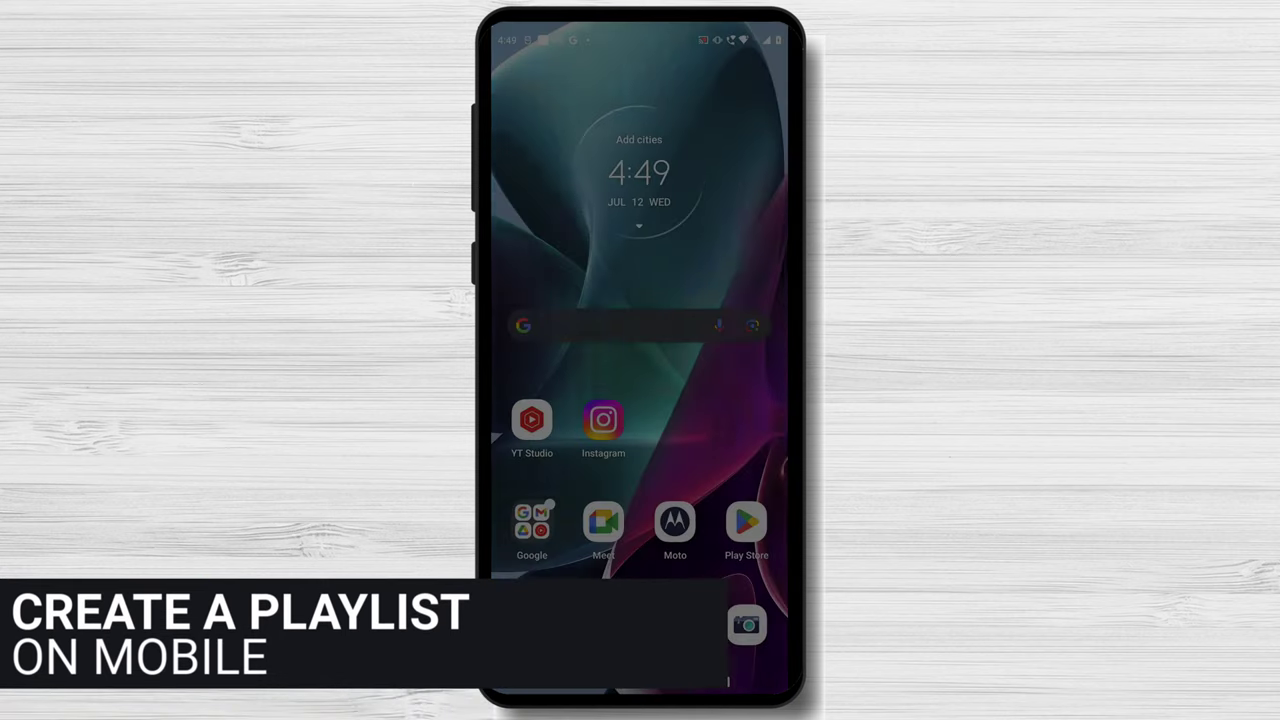
left_click(531, 162)
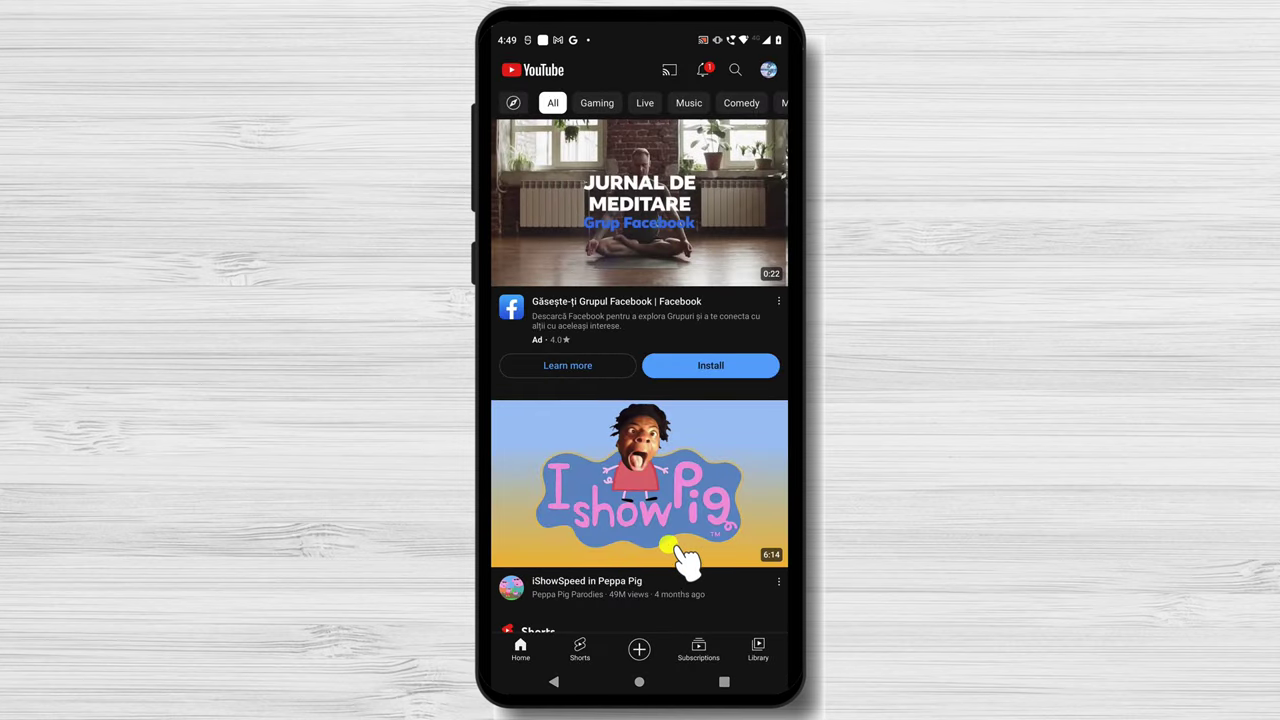
left_click_drag(686, 543, 737, 363)
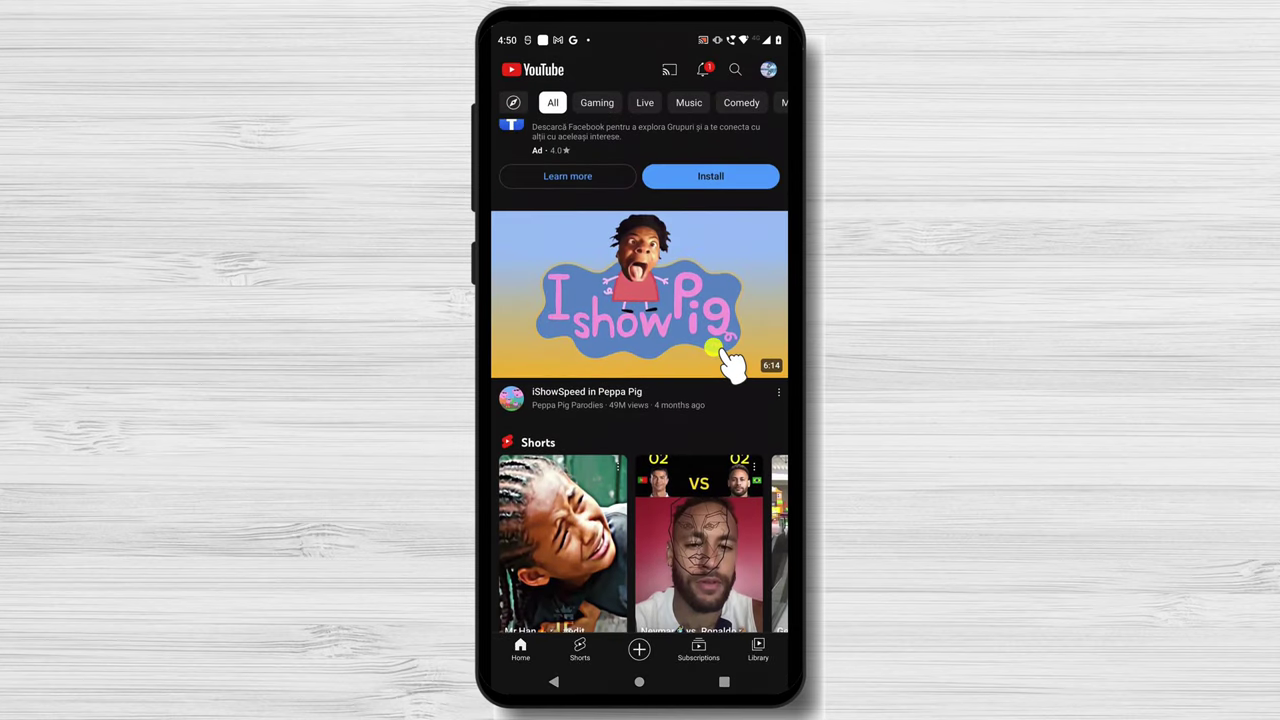
Step: Save the iShowSpeed in Peppa Pig video to a new private playlist titled 'Test'
left_click(783, 399)
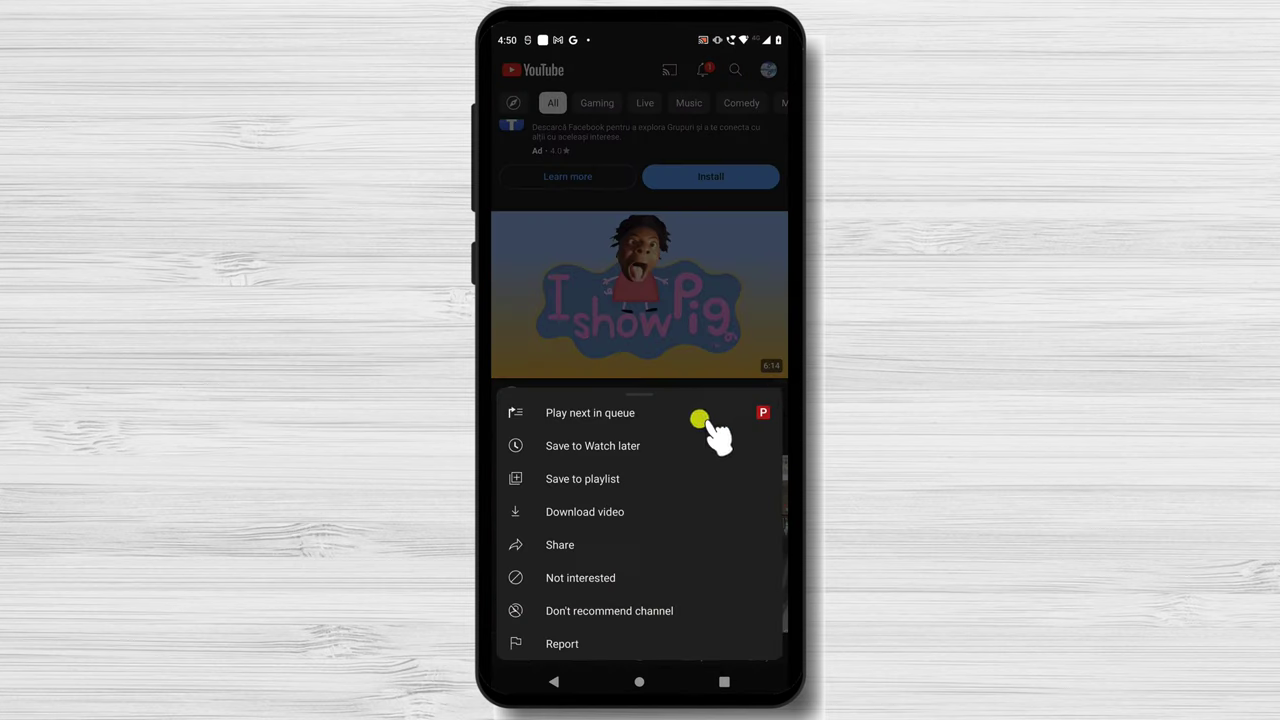
left_click(610, 480)
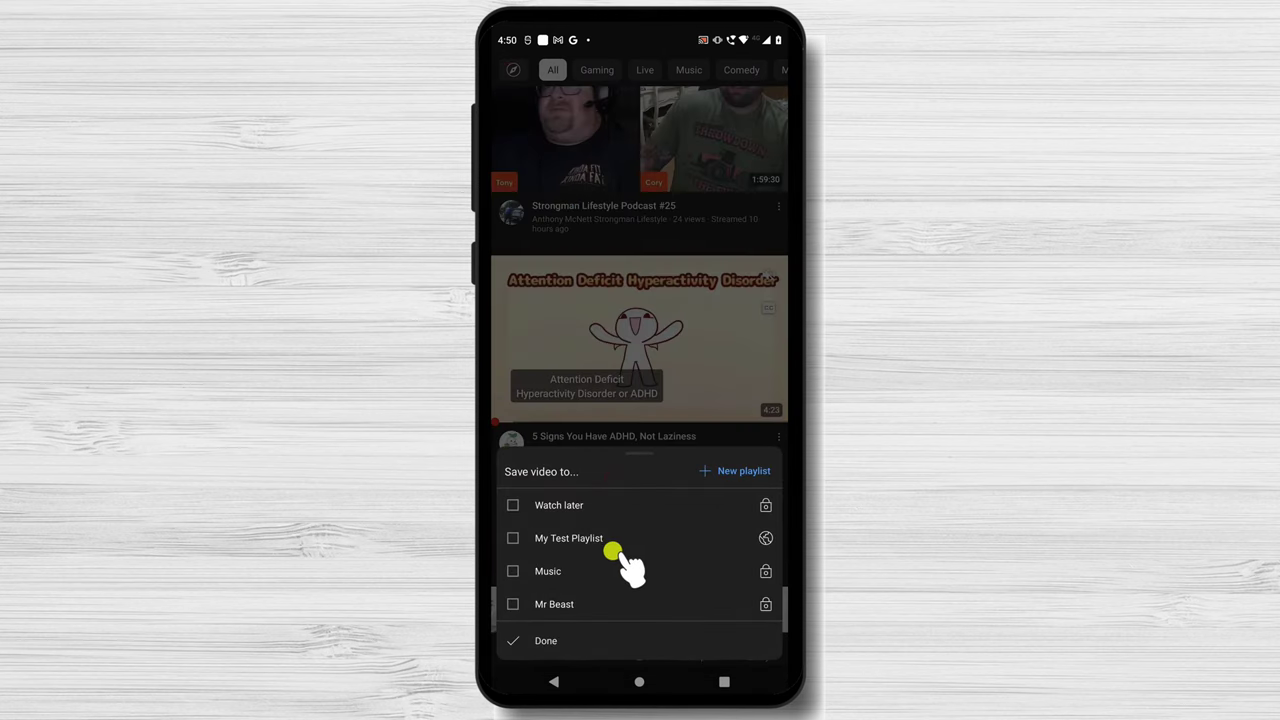
left_click(734, 471)
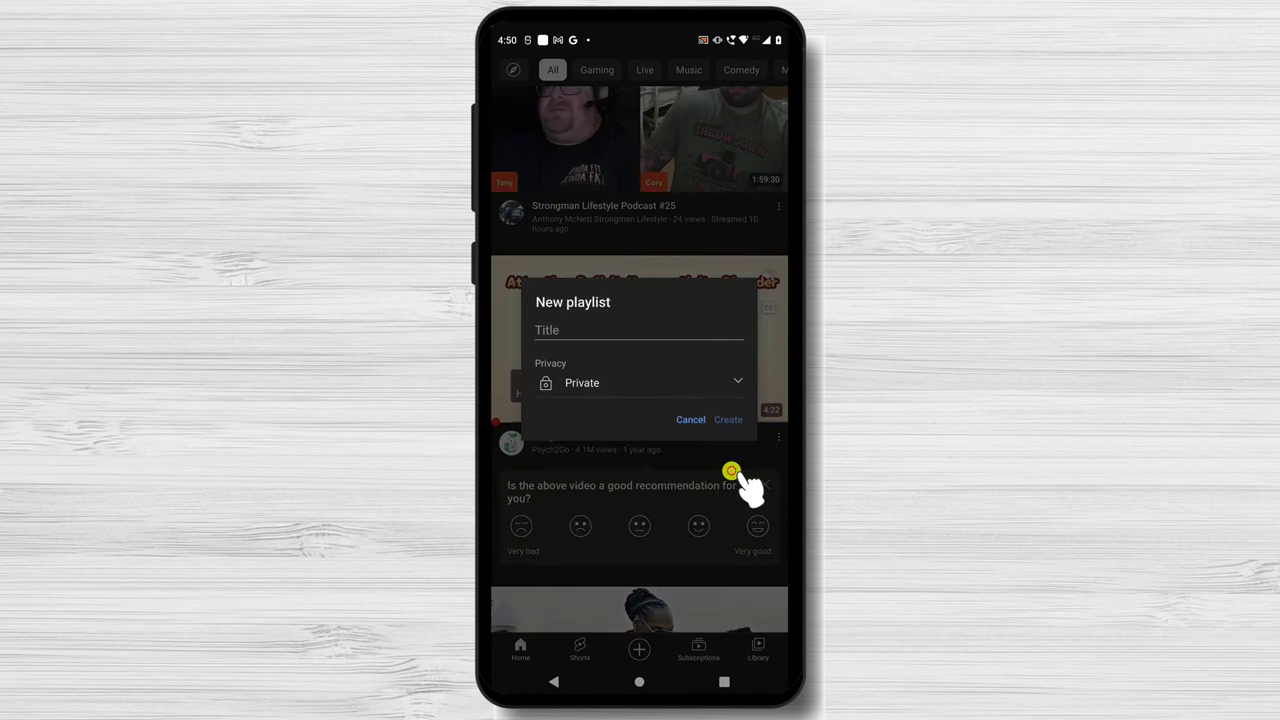
left_click(590, 340)
type("Te")
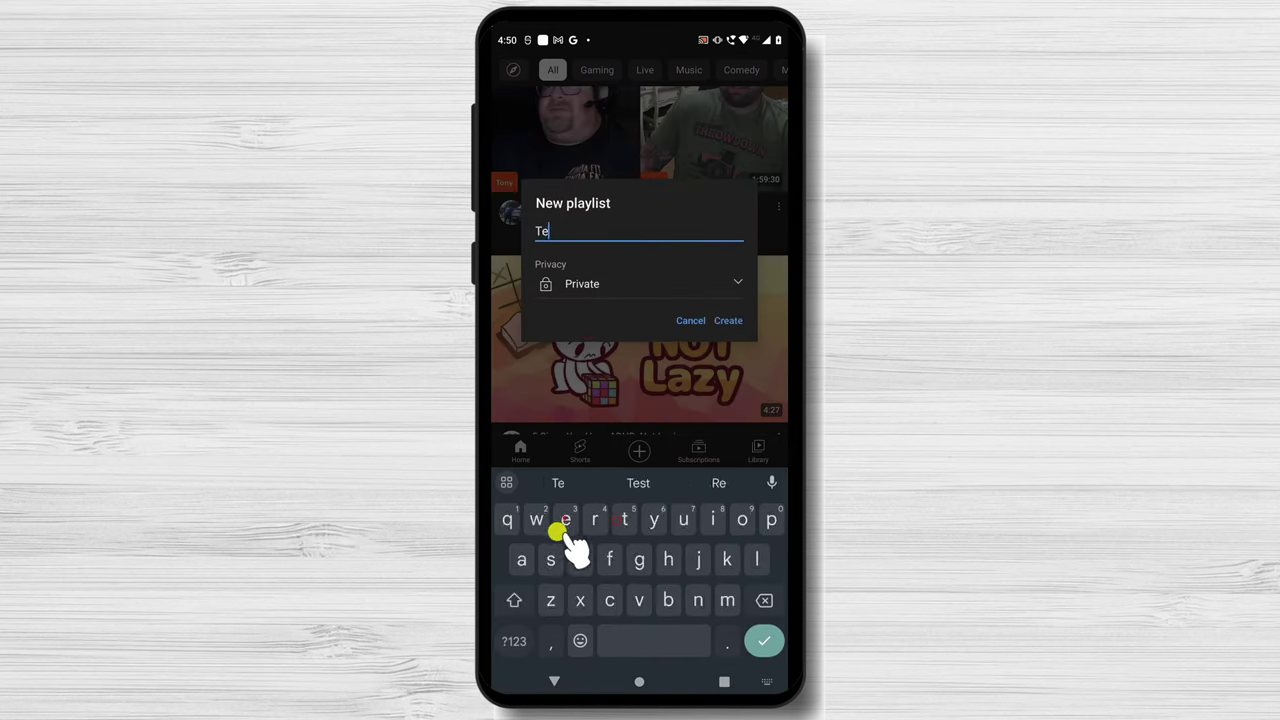
type("st")
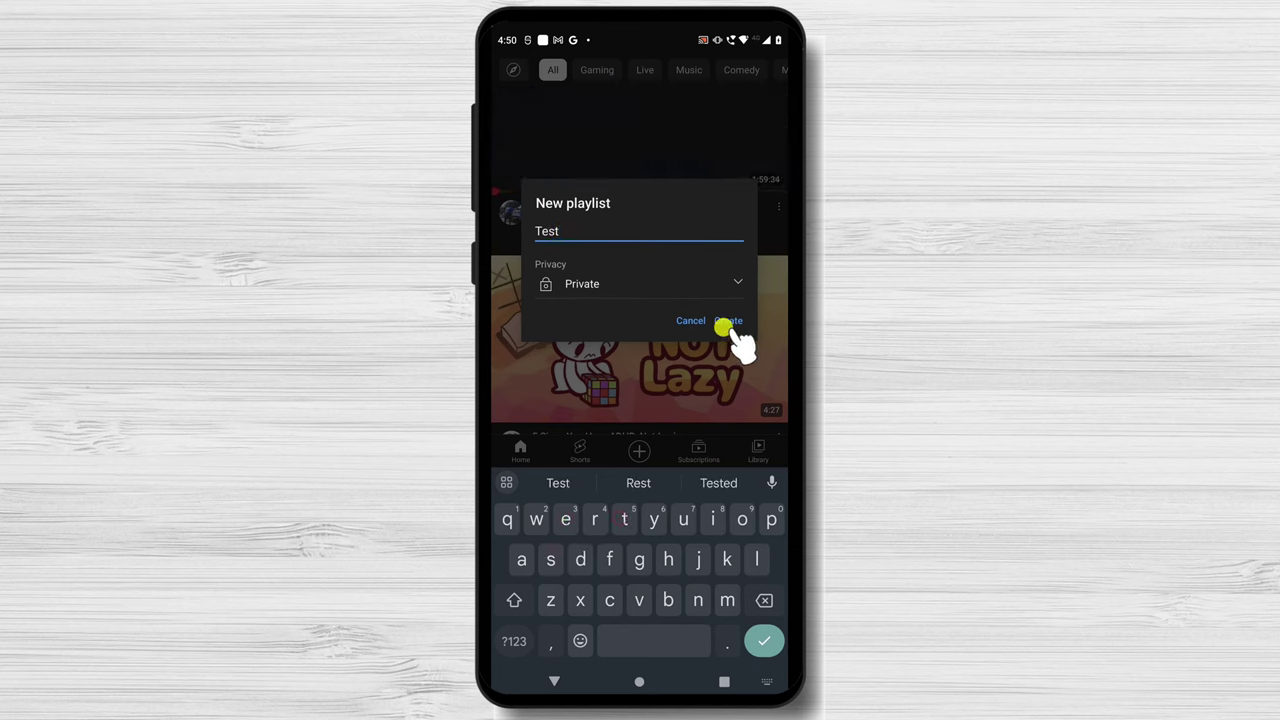
left_click(728, 321)
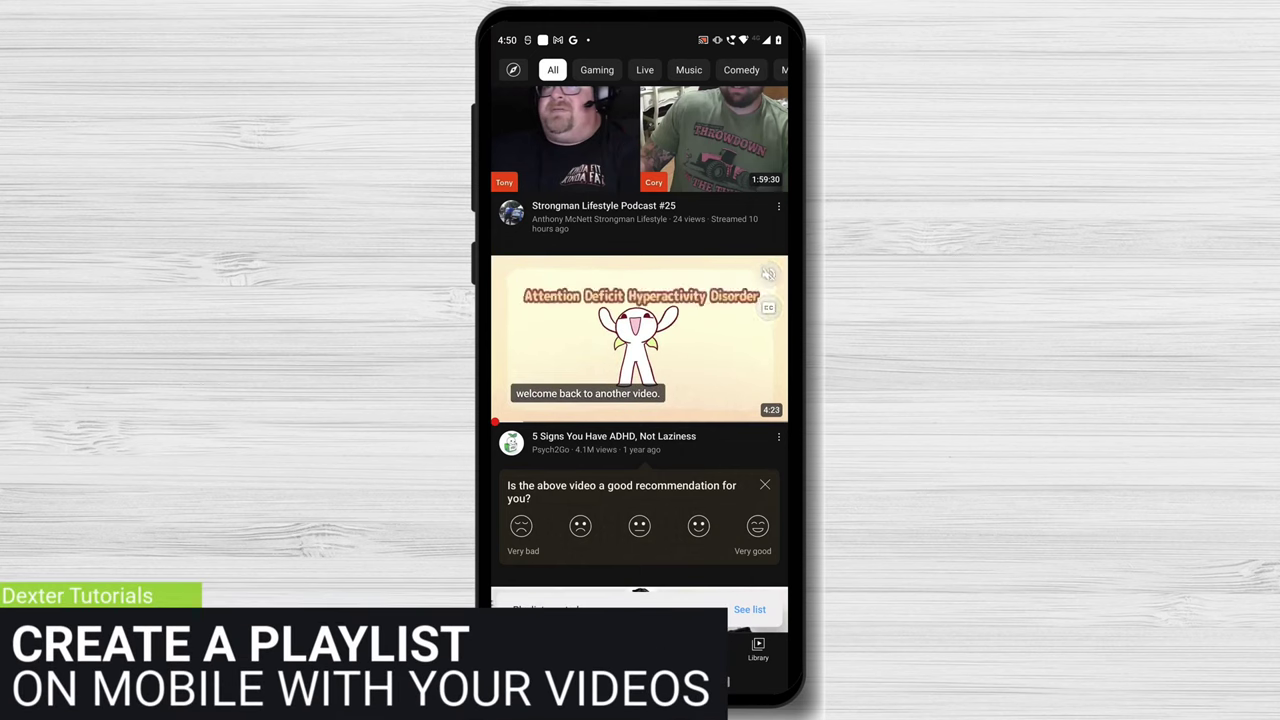
Step: Open the first draft video from the Content tab in the YT Studio app
key("super")
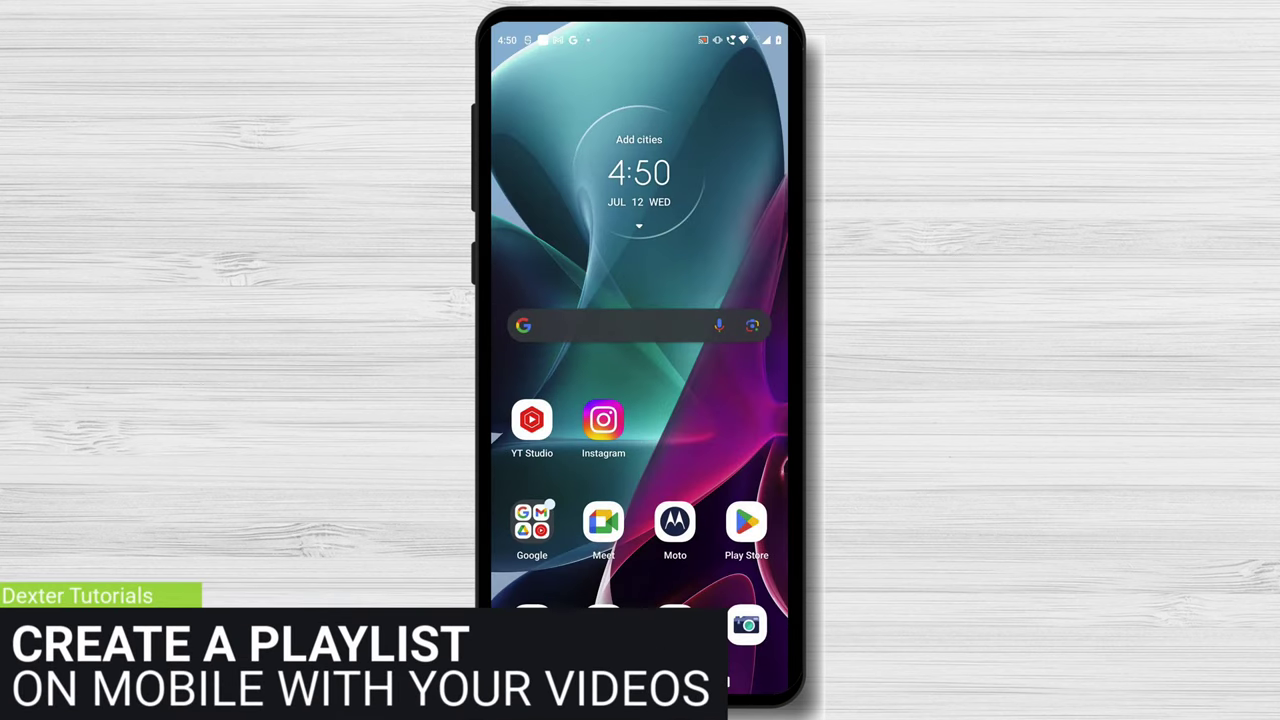
left_click(531, 420)
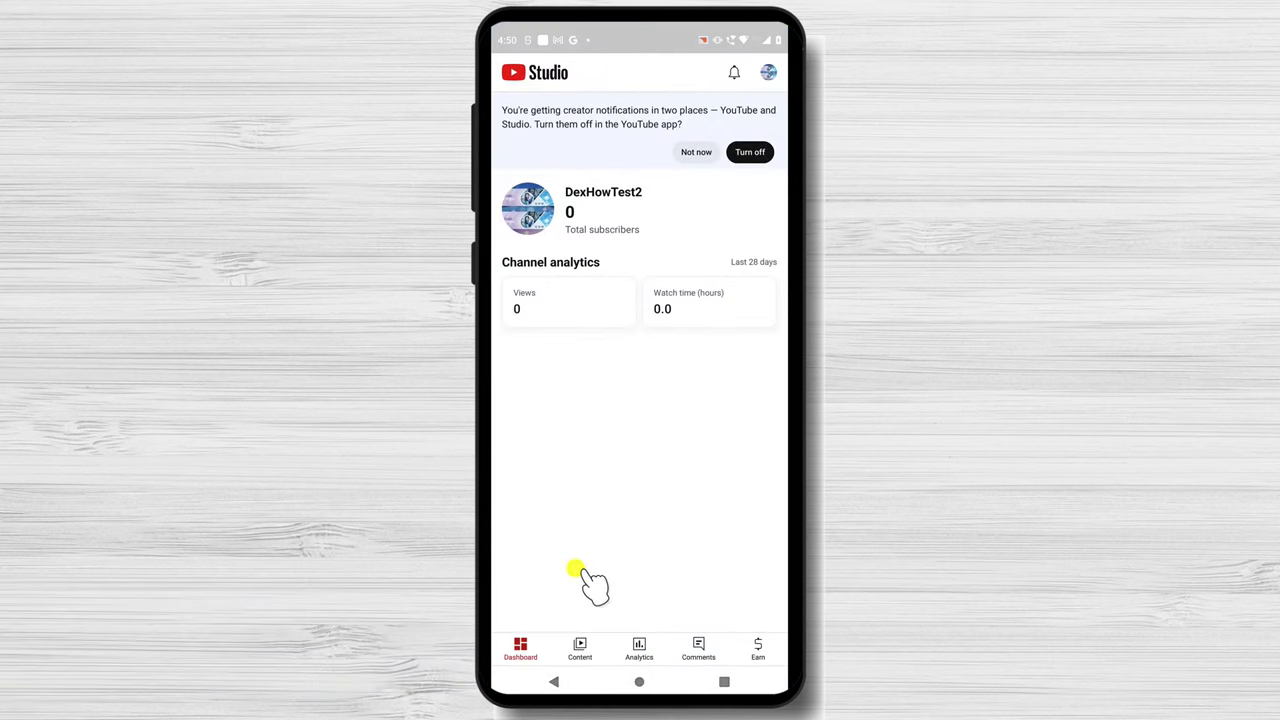
left_click(580, 646)
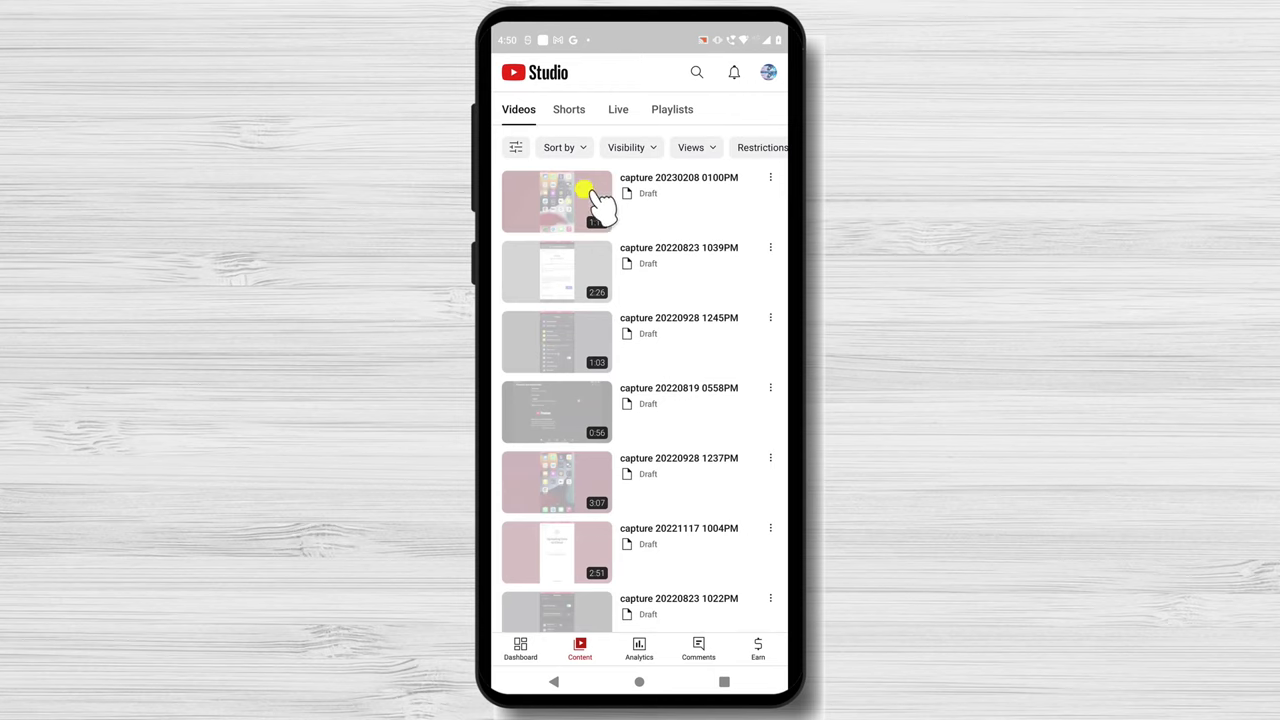
left_click(584, 192)
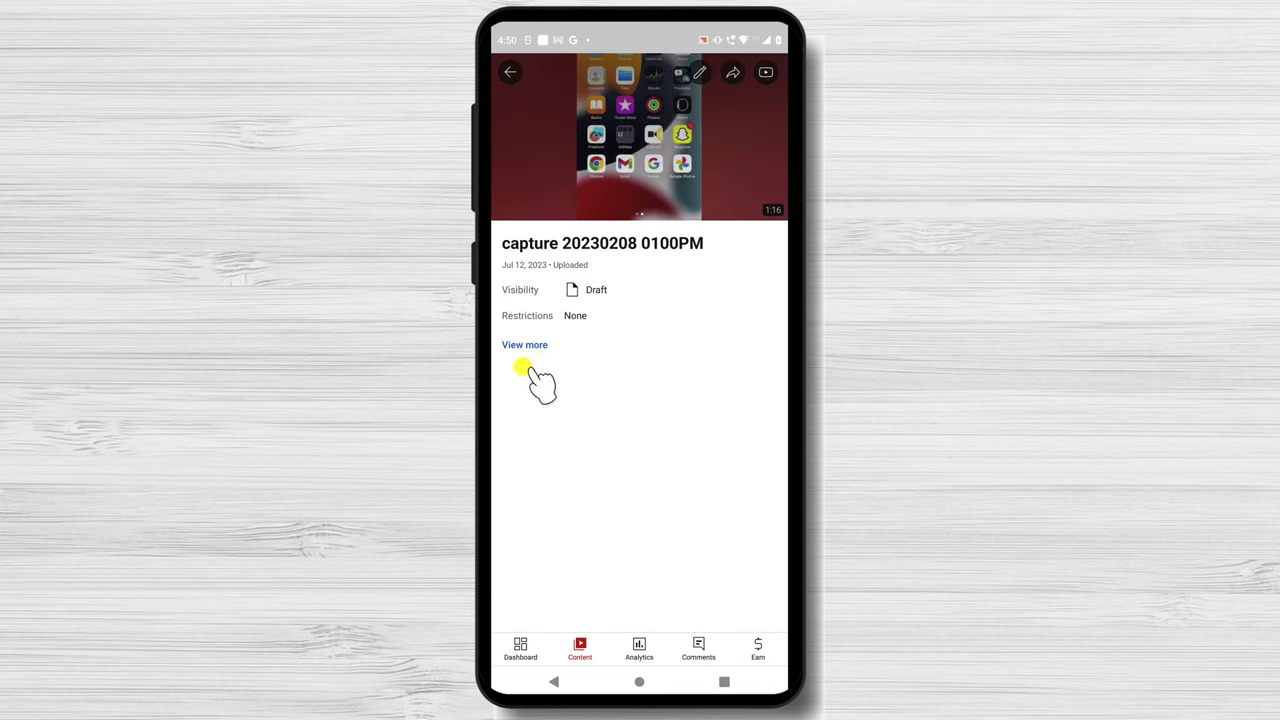
left_click(701, 76)
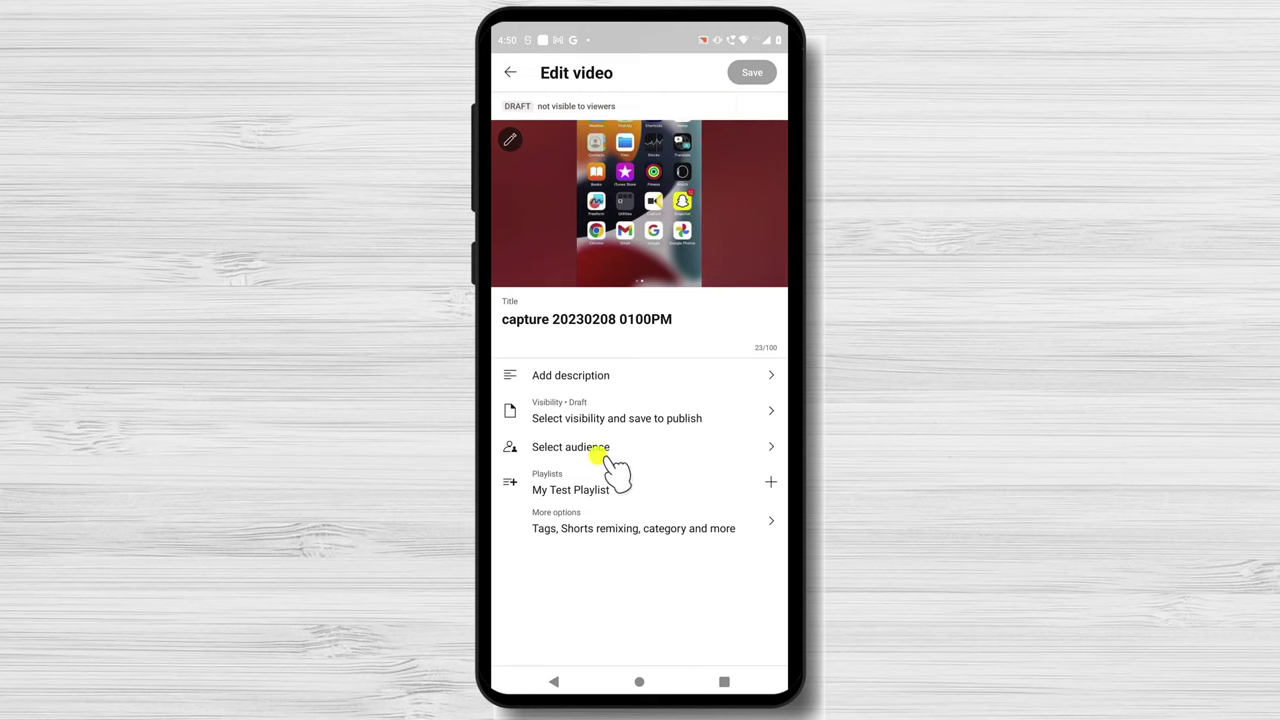
left_click(600, 489)
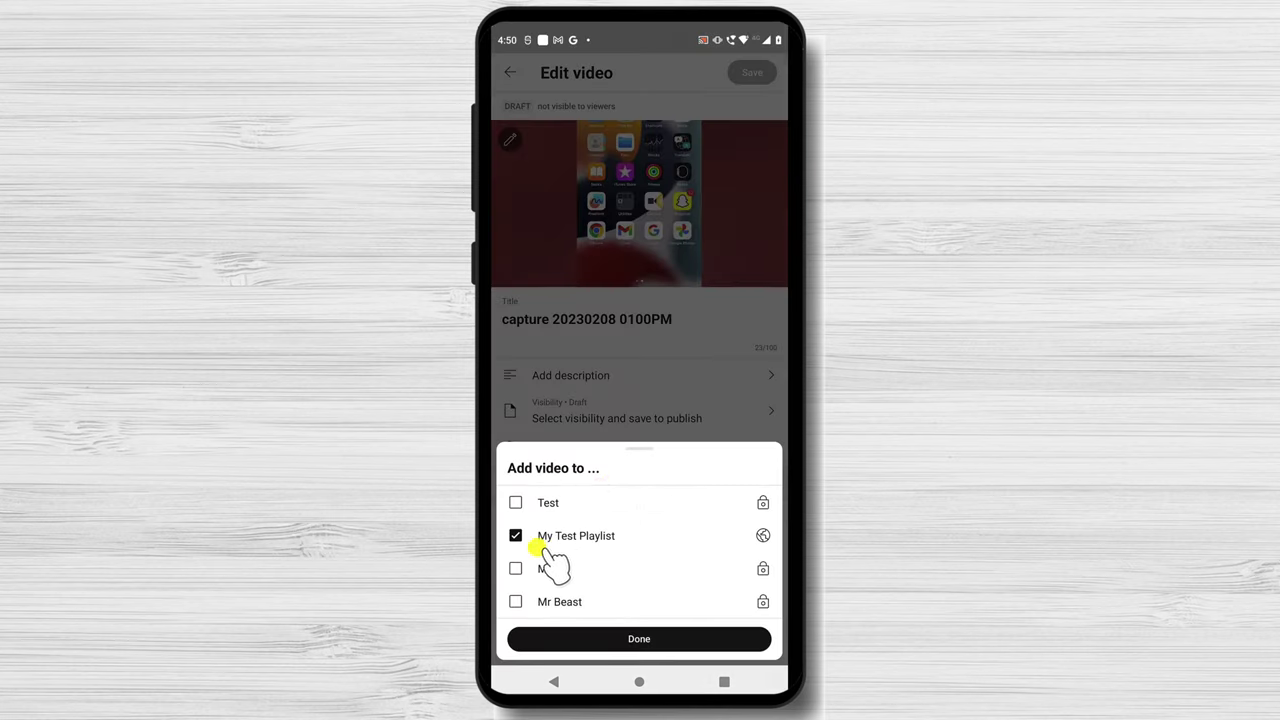
left_click(515, 568)
left_click(515, 503)
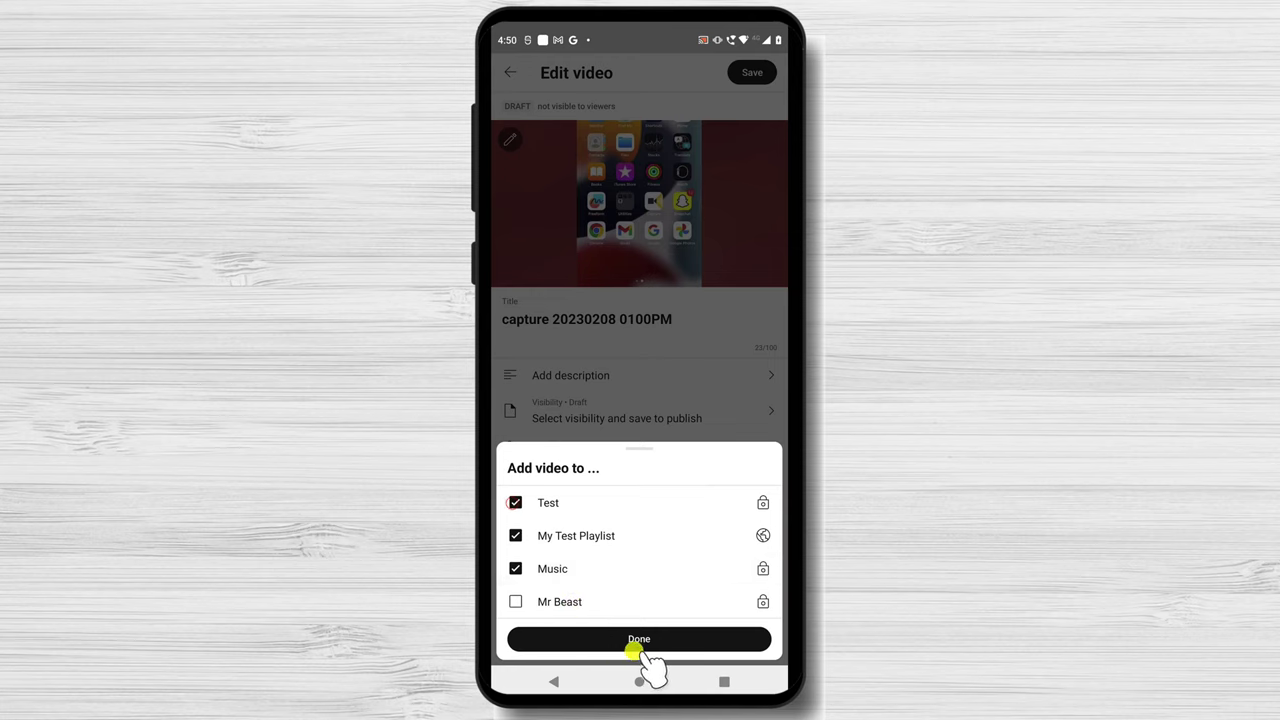
left_click(617, 585)
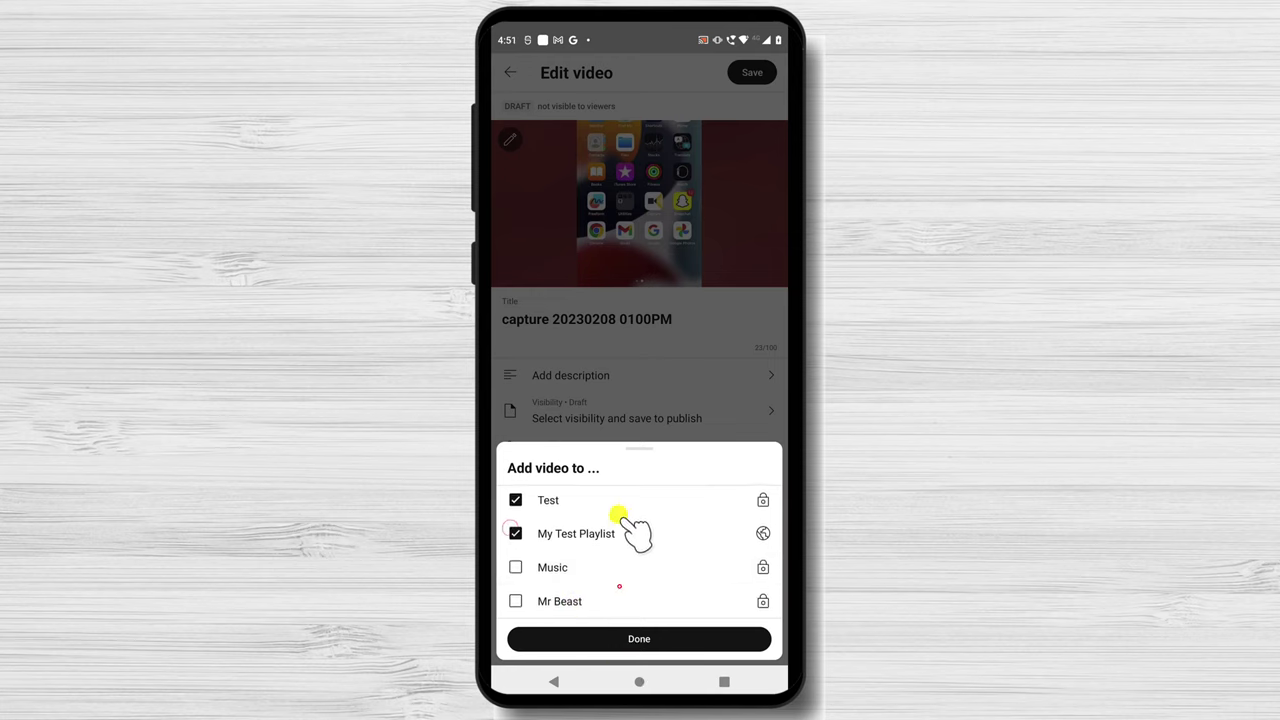
left_click(665, 645)
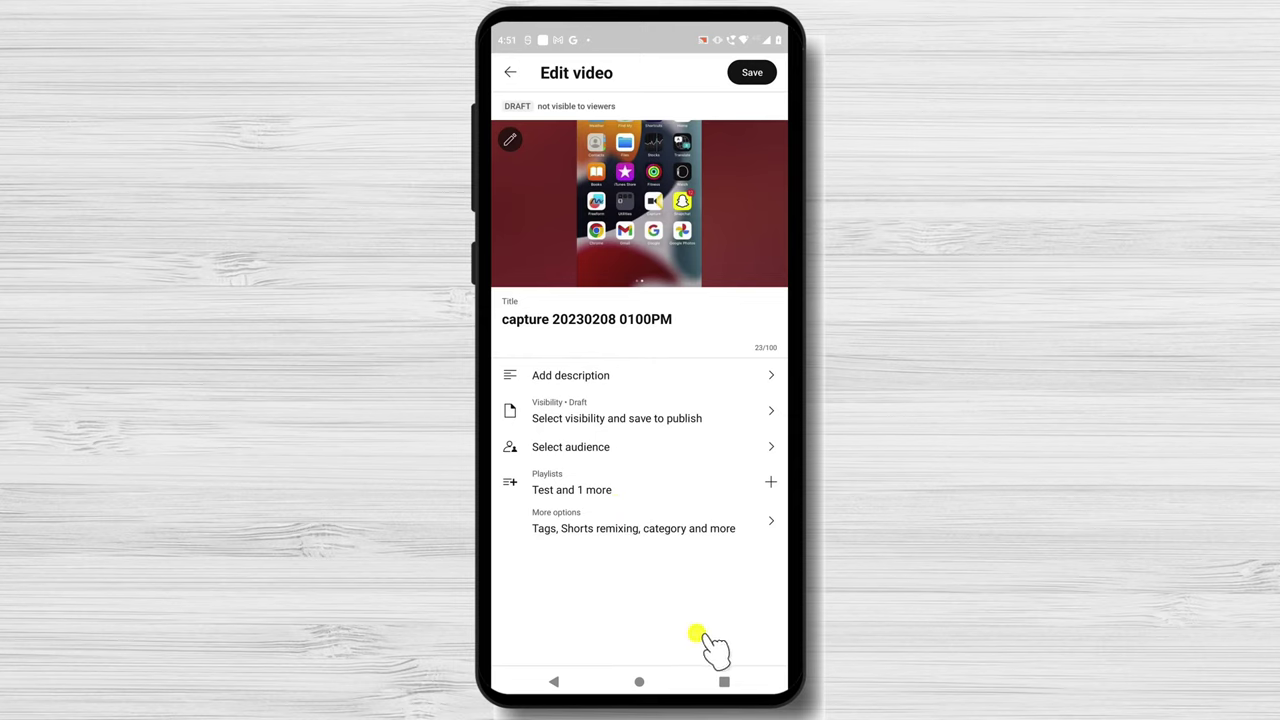
left_click(744, 73)
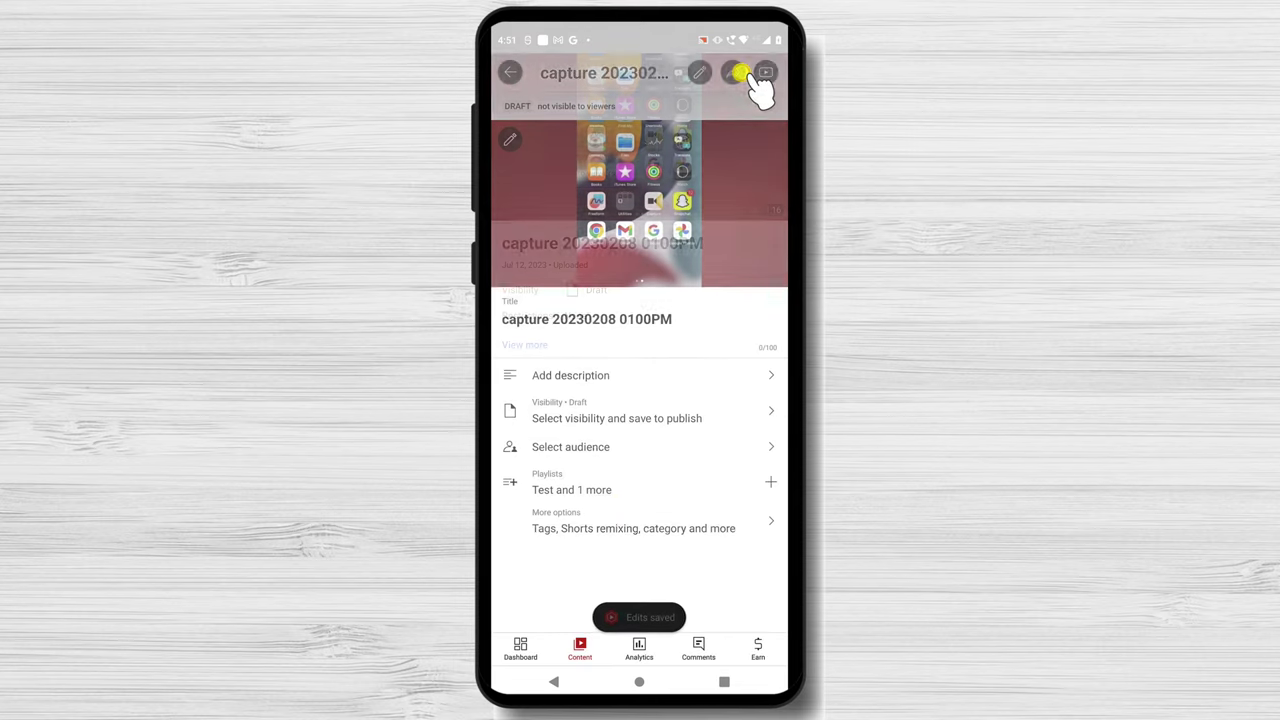
Step: Go back to Content and show the Playlists tab, where Test holds 2 videos
left_click(508, 73)
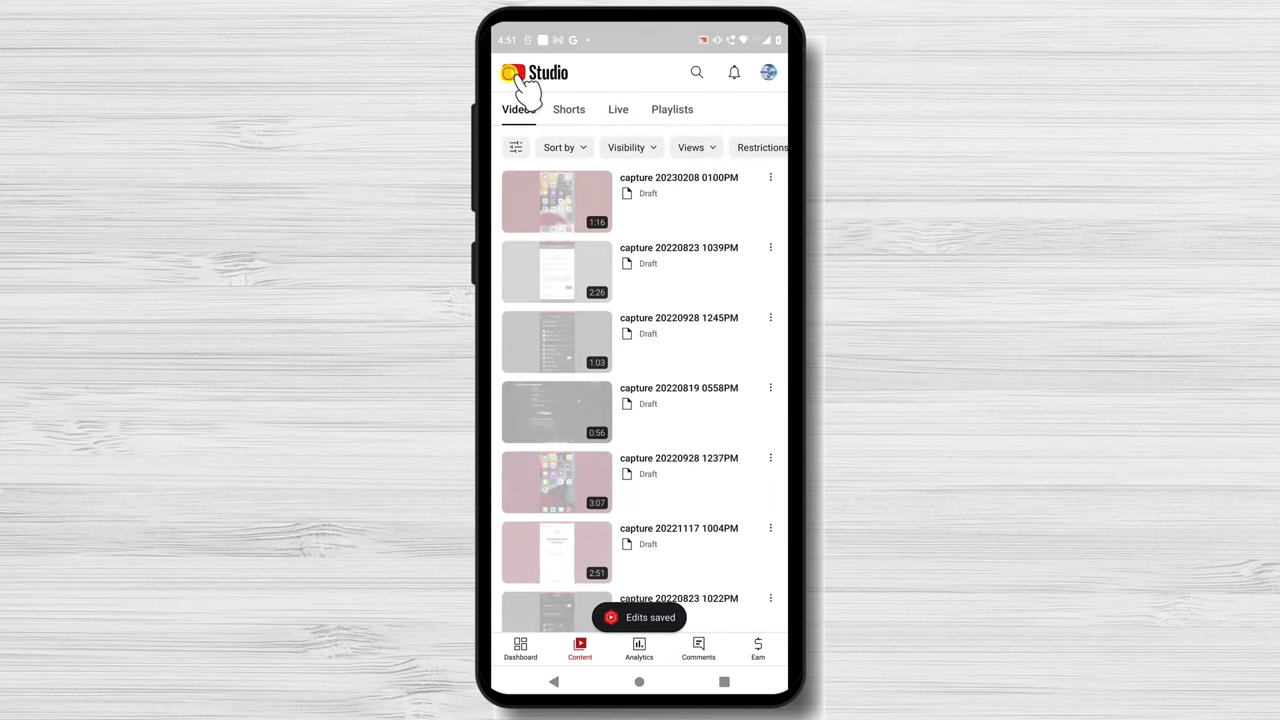
left_click(672, 108)
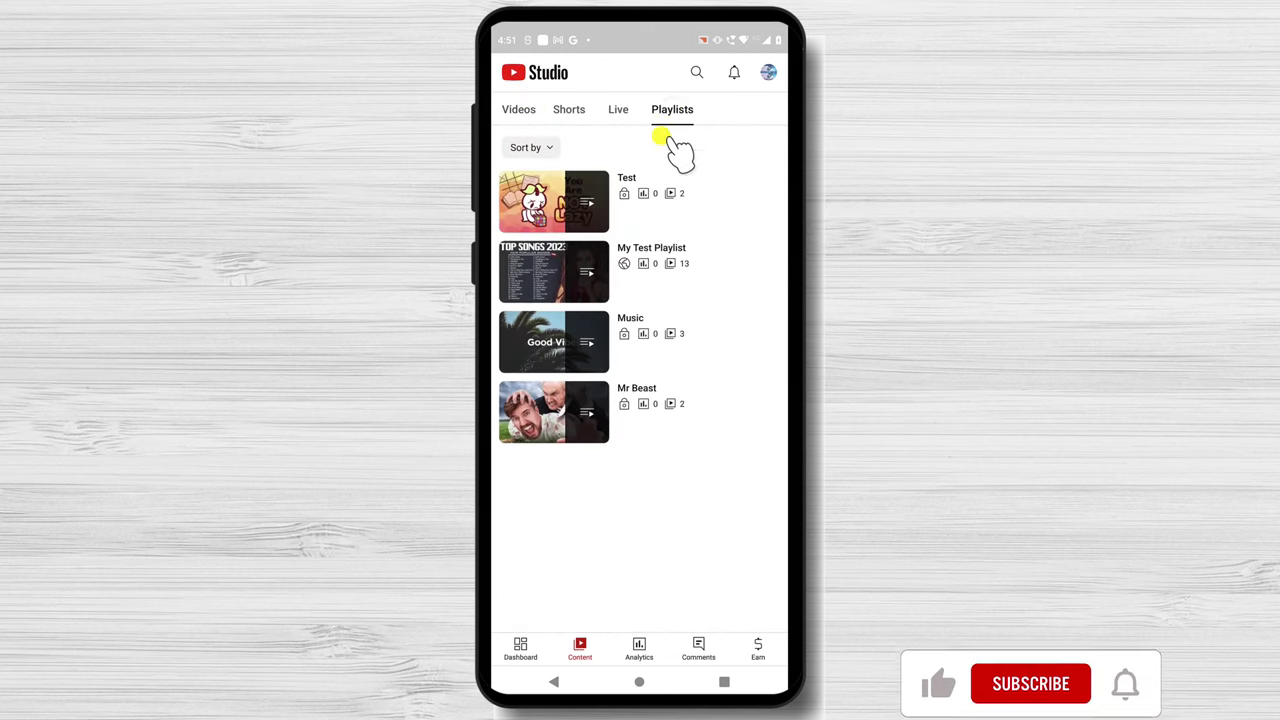